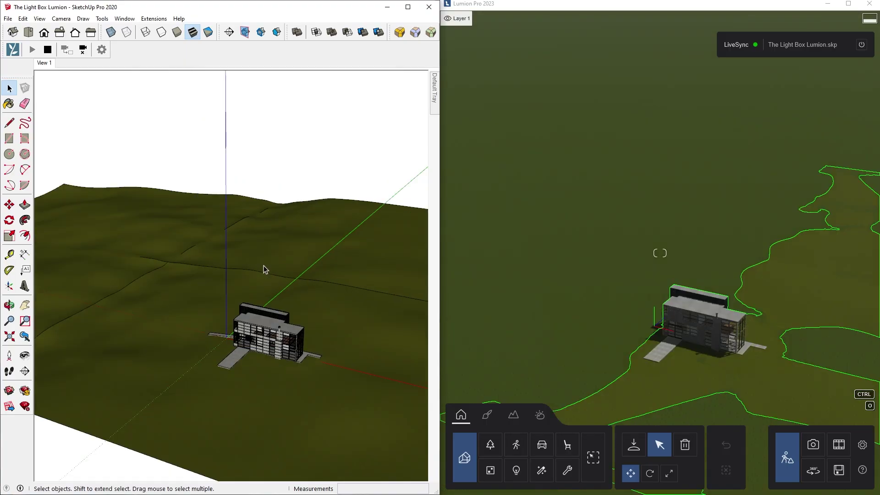
- Try the terrain Height brushes, moving from the flatten brush to the lowering brush at size 2.5
{"action": "mouse_move", "coordinate": [265, 269]}
{"action": "middle_mouse_down"}
{"action": "mouse_move", "coordinate": [191, 255]}
{"action": "mouse_move", "coordinate": [316, 323]}
{"action": "mouse_move", "coordinate": [255, 318]}
{"action": "middle_mouse_up"}
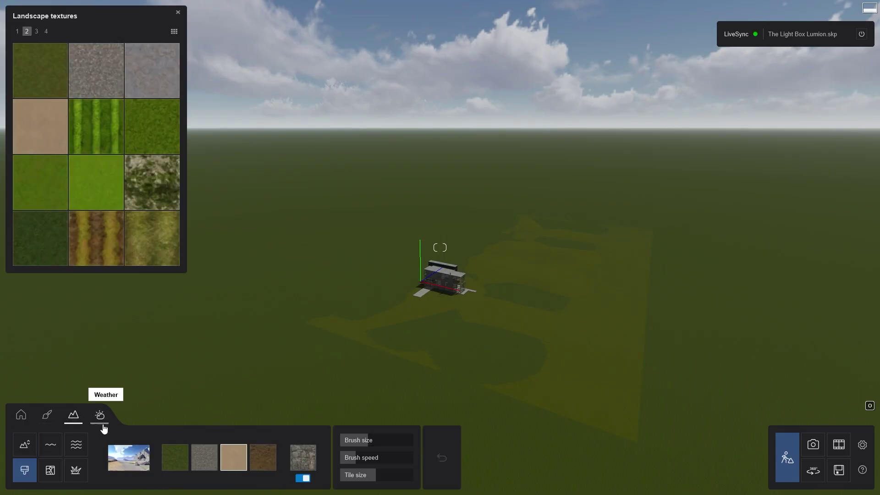
{"action": "left_click", "coordinate": [25, 444]}
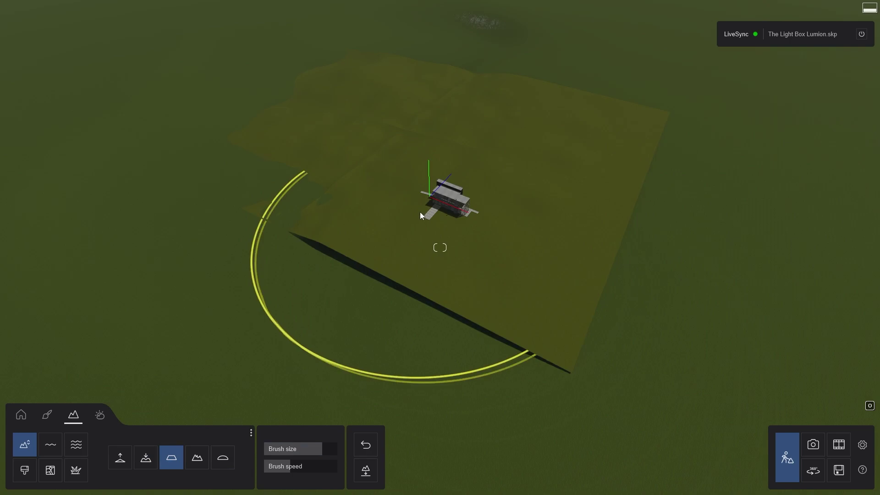
{"action": "left_click", "coordinate": [223, 457]}
{"action": "left_click", "coordinate": [120, 457]}
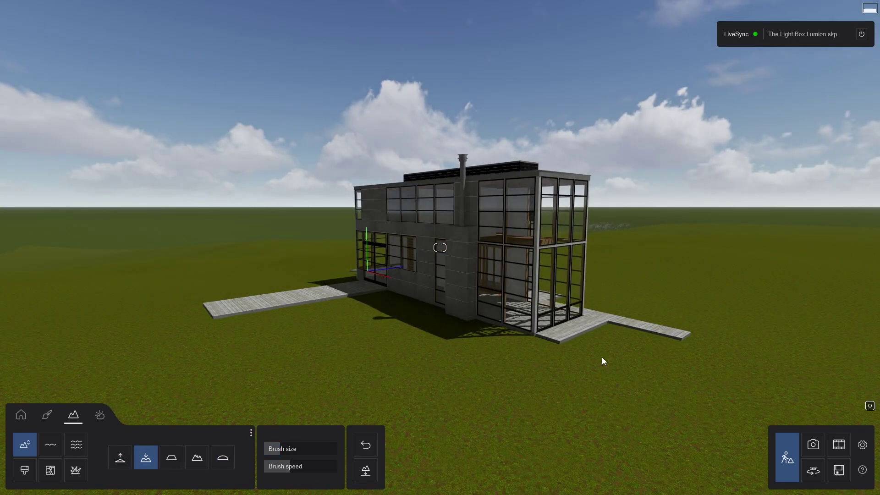
- In photo mode, move the camera in on the house and down to eye level
{"action": "left_click", "coordinate": [813, 444]}
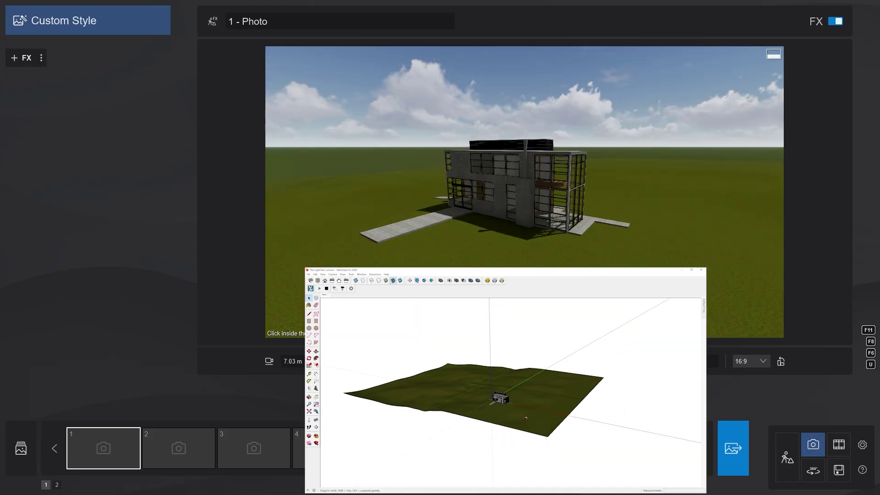
{"action": "middle_click_drag", "start_coordinate": [526, 418], "coordinate": [506, 413]}
{"action": "scroll", "coordinate": [503, 409], "scroll_direction": "up", "scroll_amount": 8}
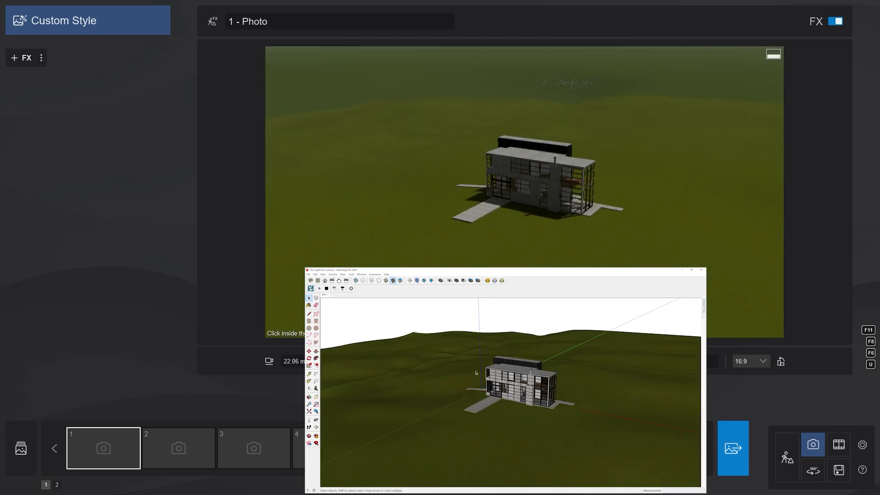
{"action": "left_click", "coordinate": [325, 295]}
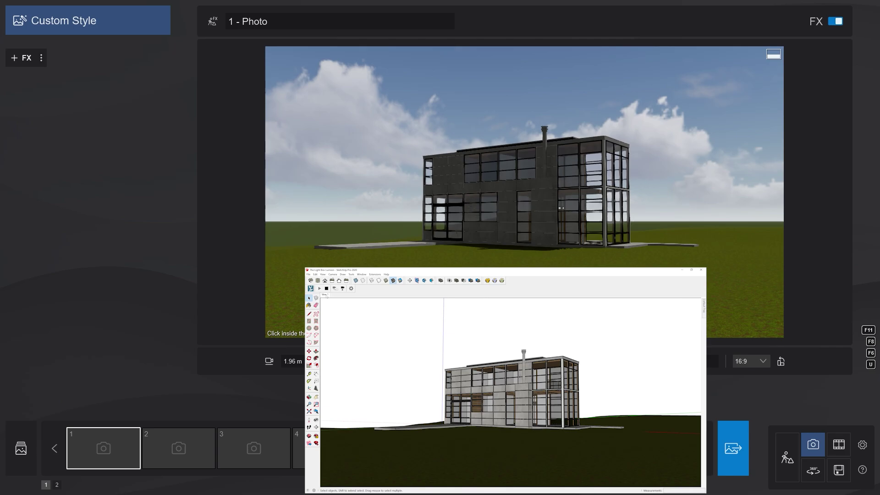
- Store the view in photo slot 1, then zoom closer on the house and store it again
{"action": "left_click", "coordinate": [97, 441]}
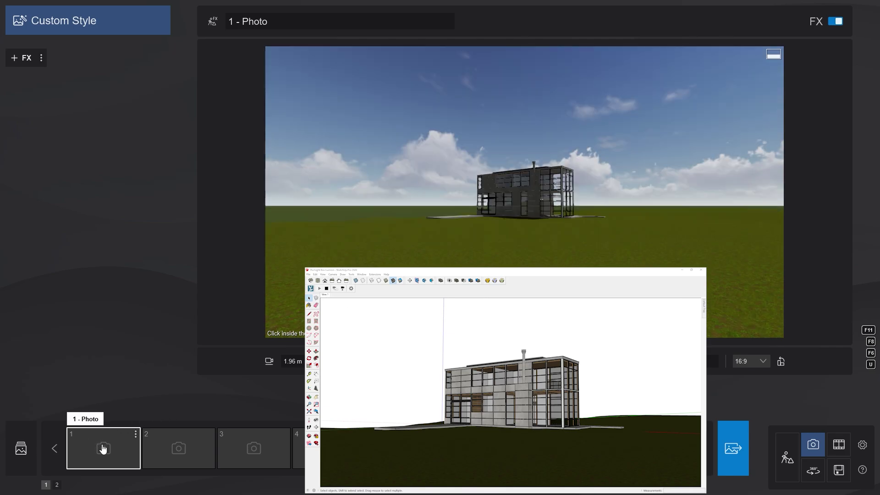
{"action": "left_click", "coordinate": [103, 416]}
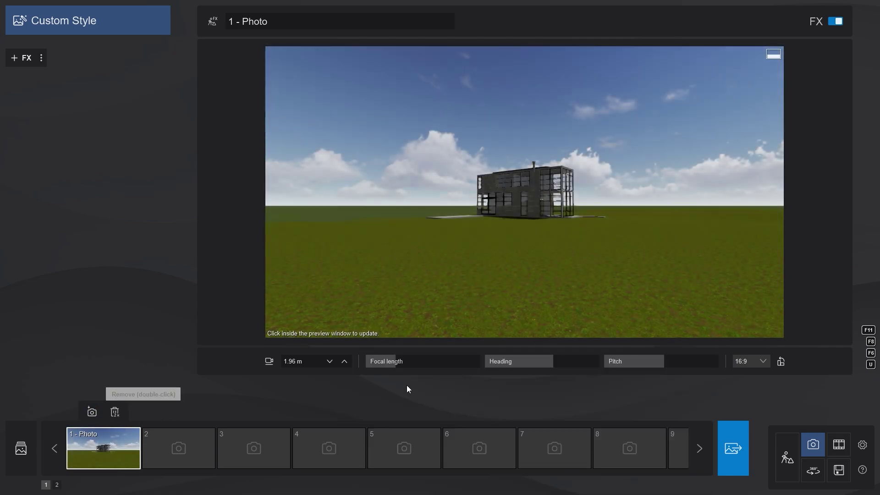
{"action": "left_click_drag", "start_coordinate": [390, 362], "coordinate": [416, 363]}
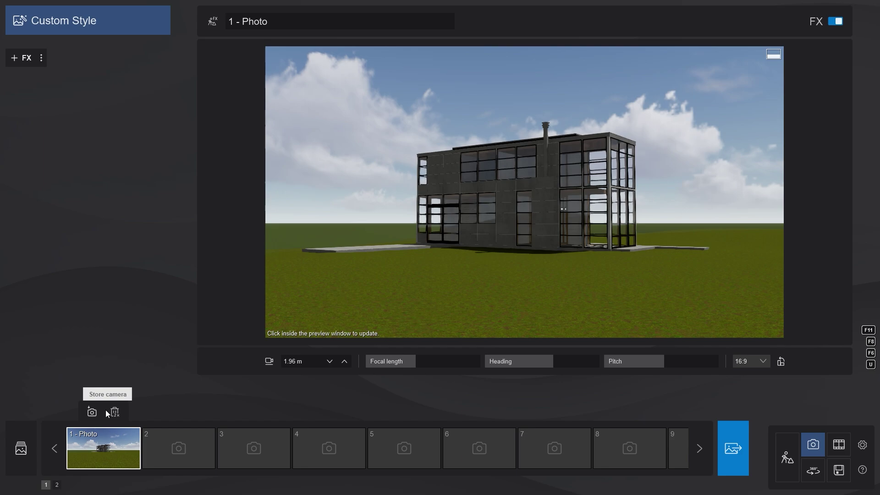
{"action": "left_click", "coordinate": [92, 412]}
- Leave photo mode and swing the sun so shadows fall to the right of the house
{"action": "left_click", "coordinate": [568, 239]}
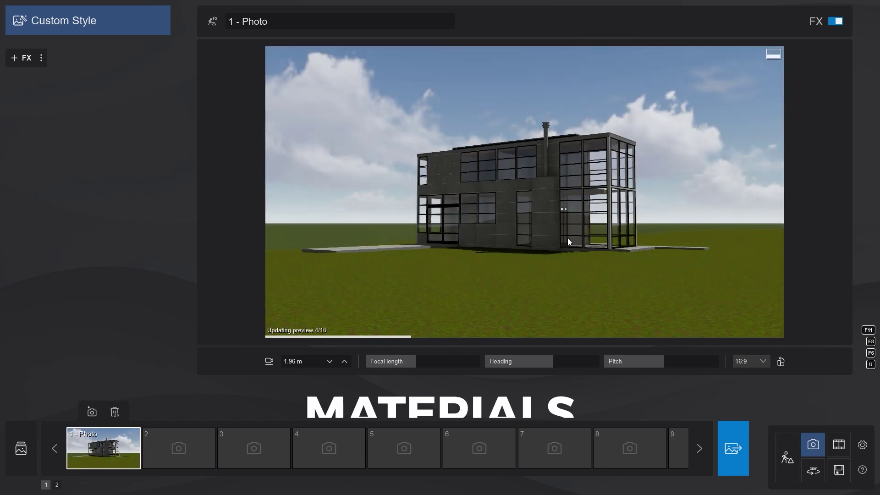
{"action": "left_click", "coordinate": [787, 457]}
{"action": "key", "text": "w"}
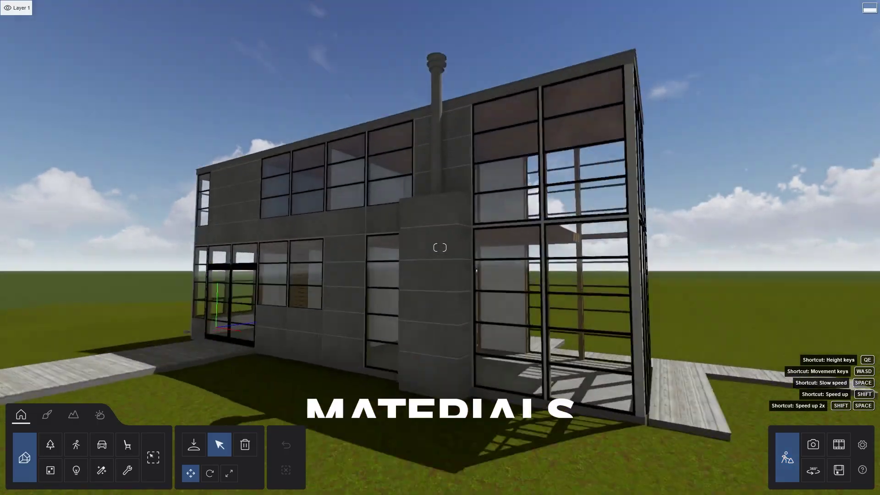
{"action": "right_click_drag", "start_coordinate": [445, 179], "coordinate": [445, 211]}
{"action": "left_click", "coordinate": [99, 416]}
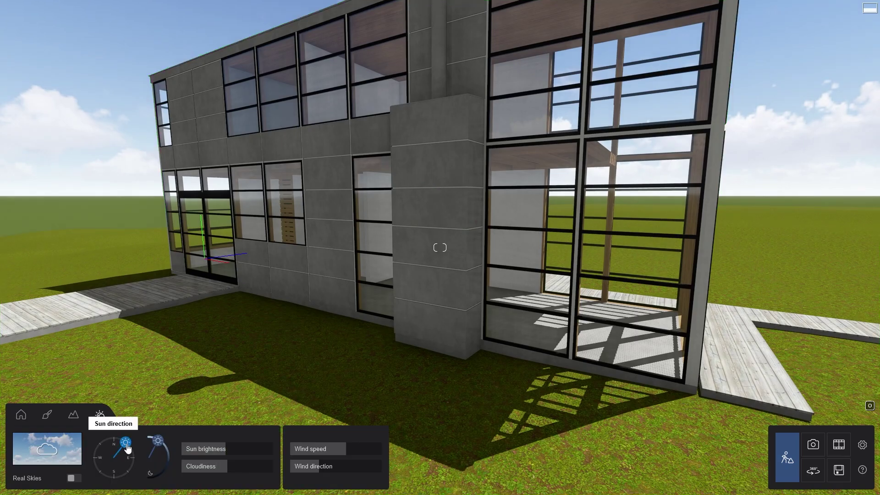
{"action": "left_click_drag", "start_coordinate": [127, 449], "coordinate": [93, 486]}
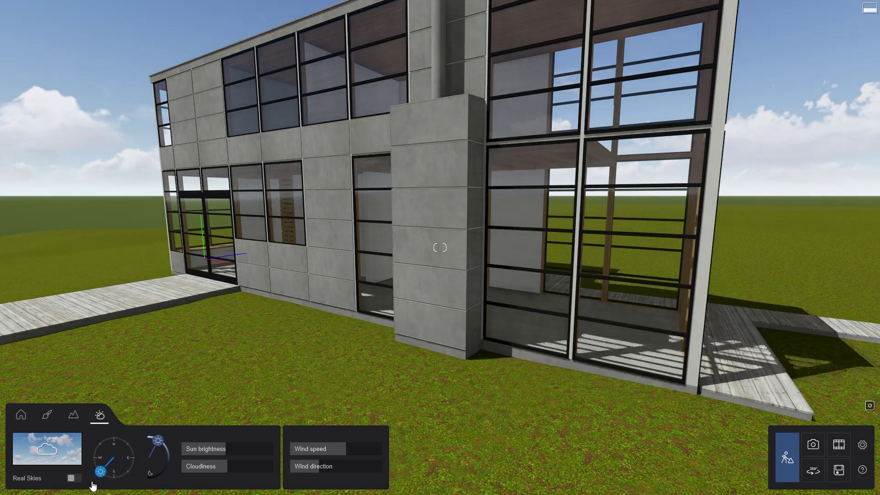
- Turn the Iron_Blurry_5cm wall panel material black in the Material editor
{"action": "right_click_drag", "start_coordinate": [263, 334], "coordinate": [273, 310]}
{"action": "left_click", "coordinate": [47, 415]}
{"action": "left_click", "coordinate": [393, 319]}
{"action": "right_click_drag", "start_coordinate": [392, 319], "coordinate": [367, 306]}
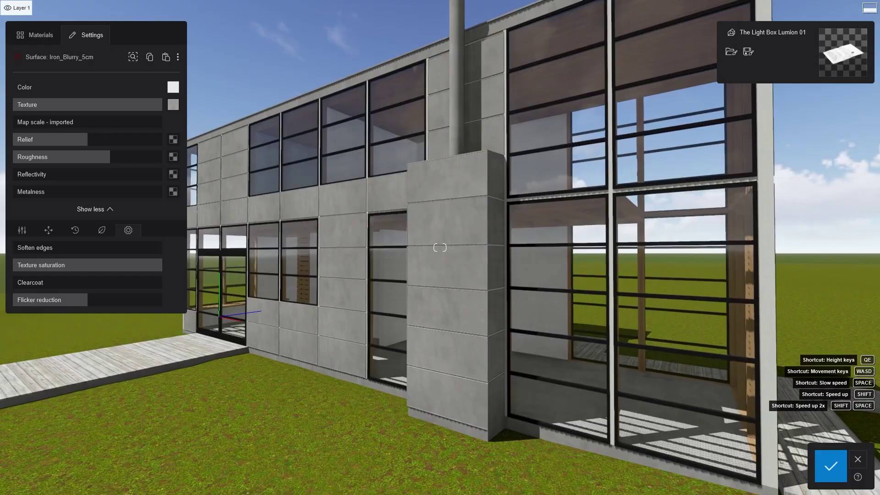
{"action": "left_click", "coordinate": [183, 140]}
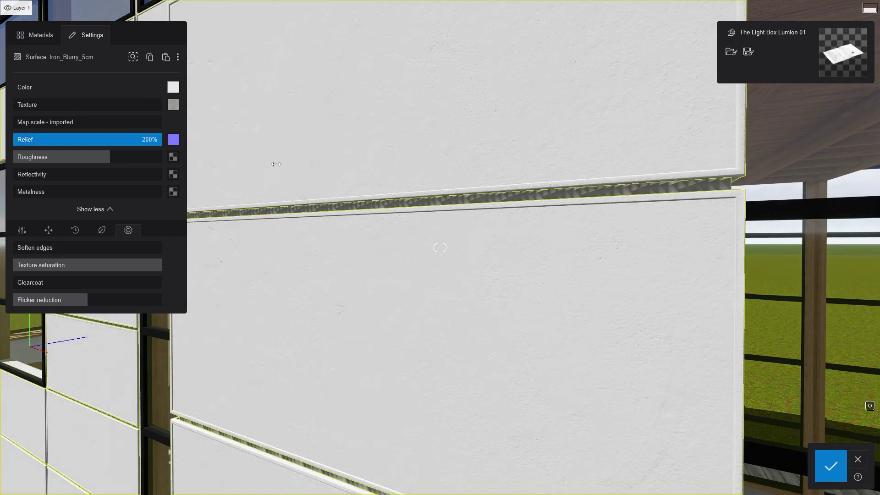
{"action": "left_click", "coordinate": [173, 87]}
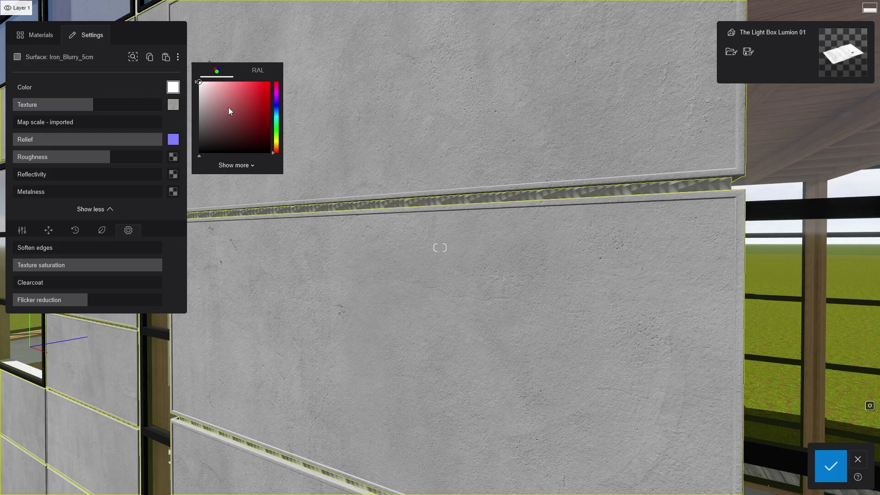
{"action": "left_click_drag", "start_coordinate": [228, 107], "coordinate": [215, 153]}
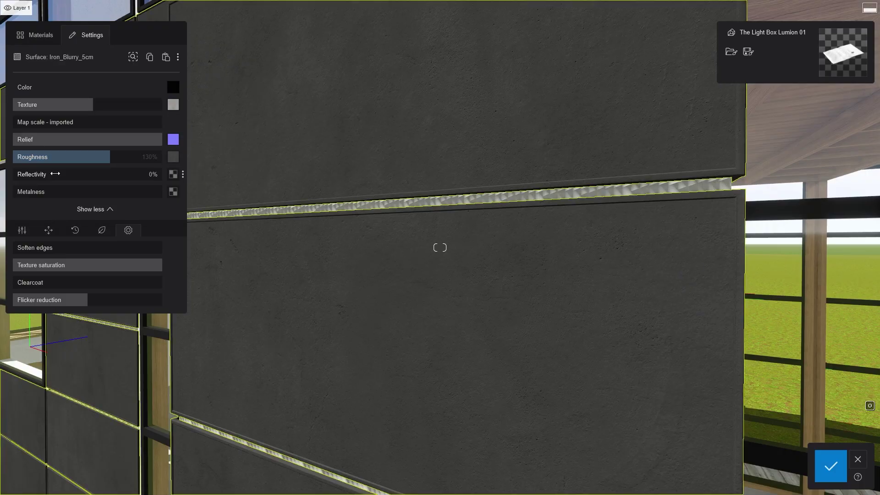
- Raise the wall's reflectivity, weaken the Wood Fine AI 09 texture, and make the concrete floor glossier
{"action": "left_click_drag", "start_coordinate": [55, 174], "coordinate": [59, 176]}
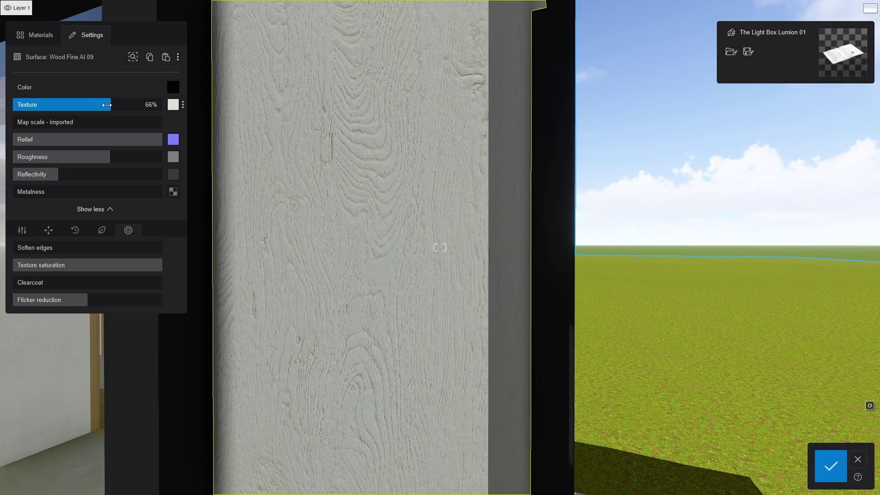
{"action": "left_click_drag", "start_coordinate": [109, 106], "coordinate": [83, 107]}
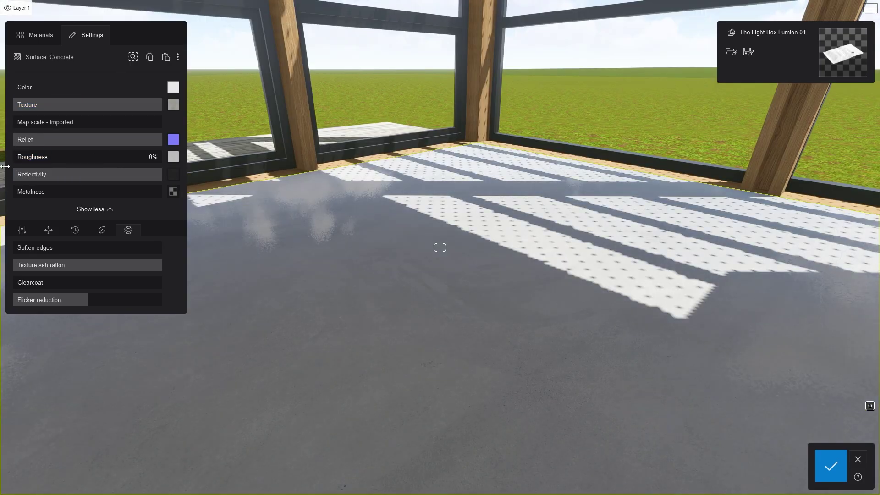
{"action": "left_click_drag", "start_coordinate": [50, 158], "coordinate": [91, 164]}
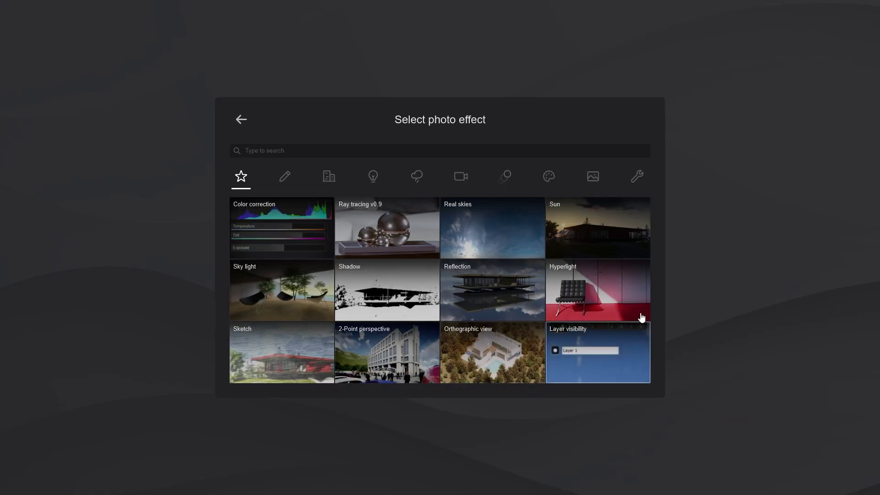
- Apply the Realistic style and a Cloudy 1 real sky with heading 0.8
{"action": "left_click", "coordinate": [244, 121]}
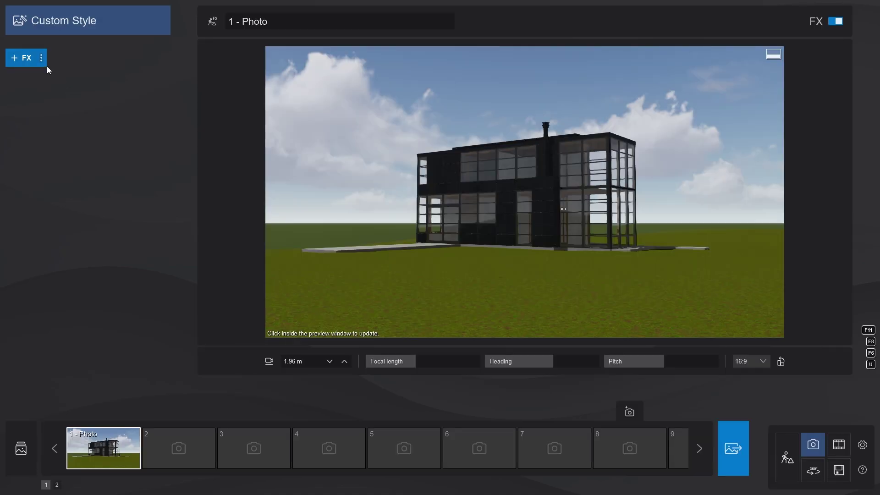
{"action": "left_click", "coordinate": [58, 28]}
{"action": "left_click", "coordinate": [437, 169]}
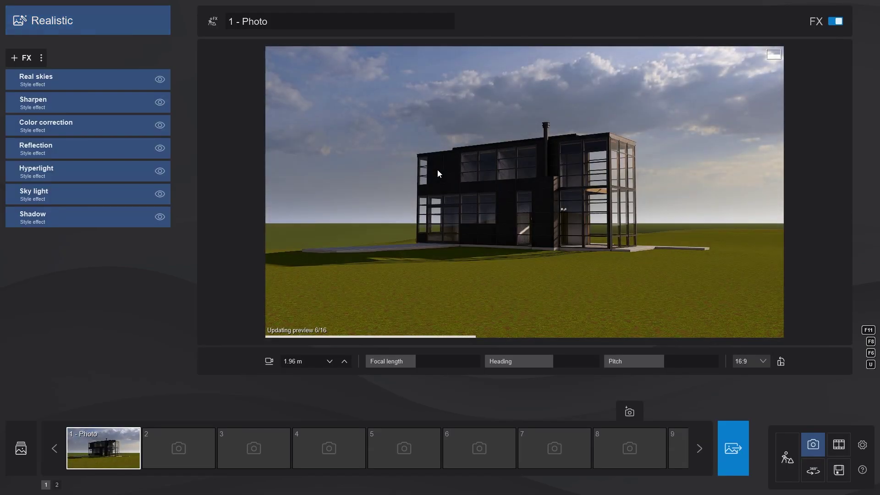
{"action": "left_click", "coordinate": [143, 78]}
{"action": "left_click", "coordinate": [65, 104]}
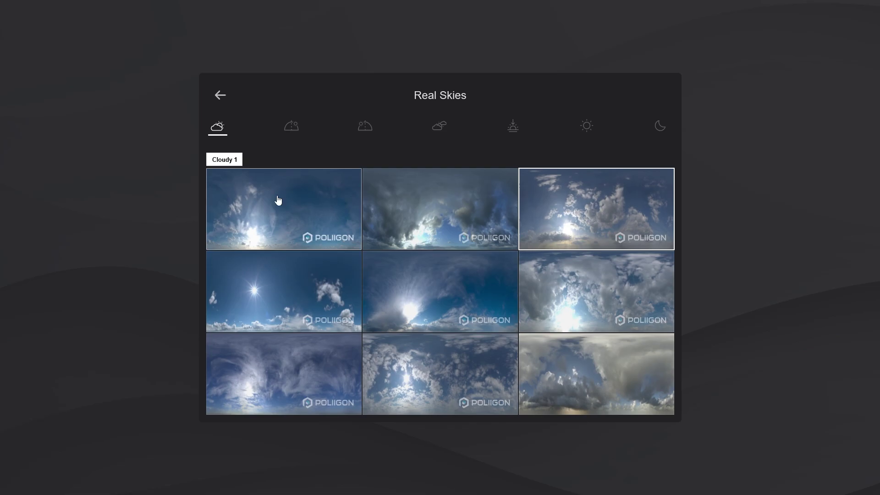
{"action": "left_click", "coordinate": [278, 200]}
{"action": "left_click_drag", "start_coordinate": [134, 133], "coordinate": [118, 134]}
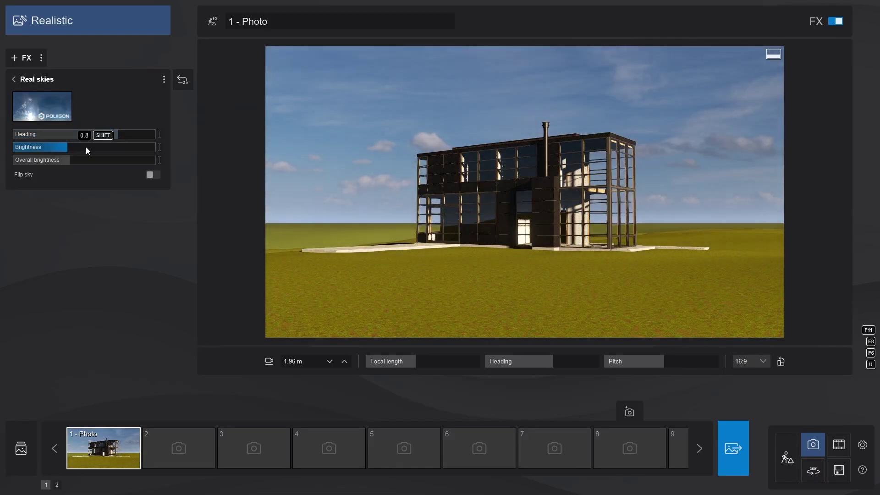
{"action": "left_click", "coordinate": [14, 78]}
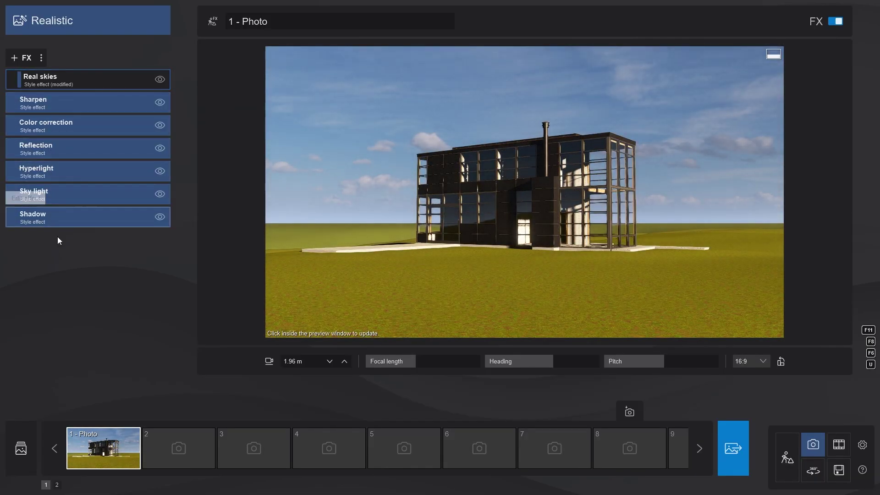
- Add a Sun effect with heading -36.9° and height 75.0°
{"action": "left_click", "coordinate": [24, 58]}
{"action": "left_click", "coordinate": [632, 232]}
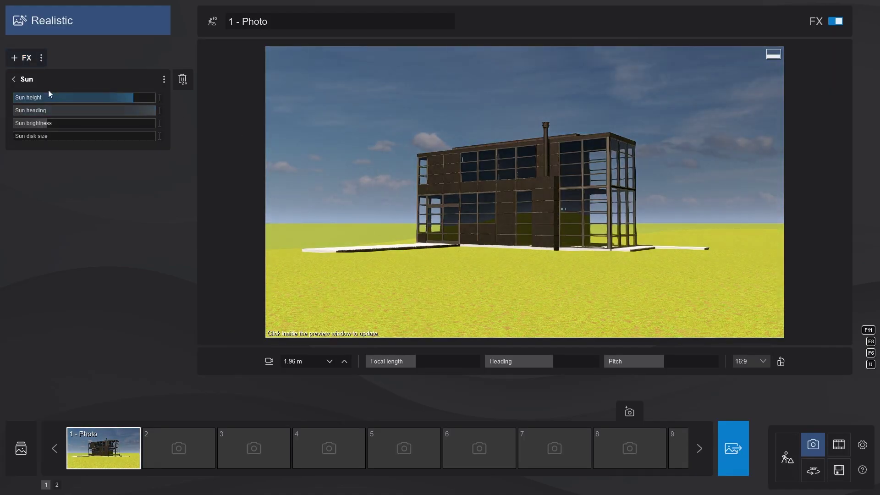
{"action": "left_click", "coordinate": [26, 81]}
{"action": "left_click", "coordinate": [105, 85]}
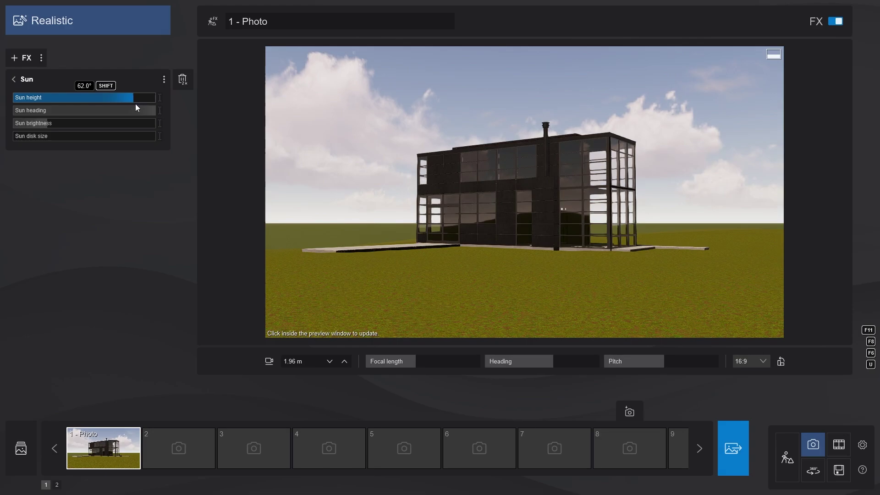
{"action": "left_click_drag", "start_coordinate": [136, 108], "coordinate": [61, 112]}
{"action": "left_click_drag", "start_coordinate": [144, 100], "coordinate": [144, 103]}
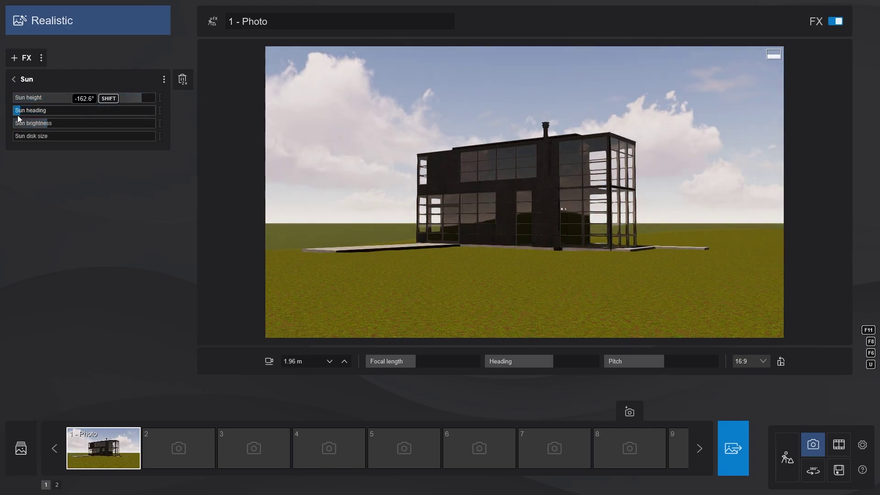
- Cool the colour temperature to 94%, return tint toward 100%, and lower sun height to 34.5°
{"action": "left_click", "coordinate": [24, 85]}
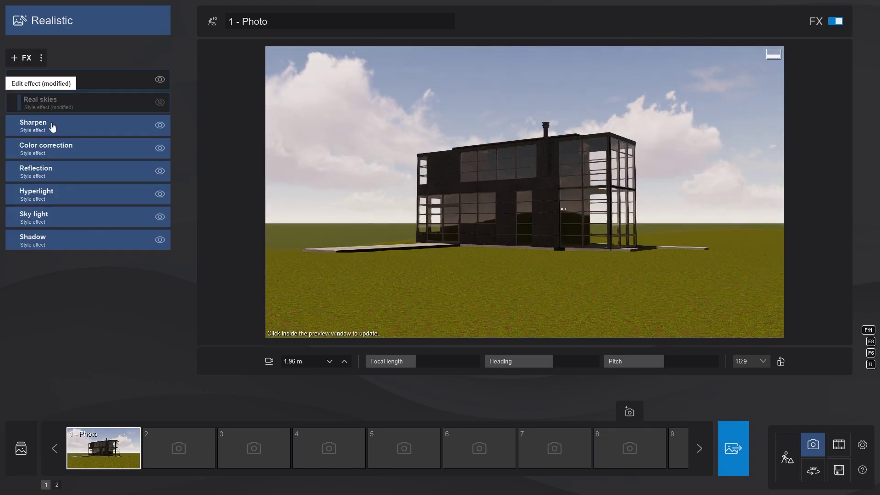
{"action": "left_click", "coordinate": [57, 150]}
{"action": "left_click_drag", "start_coordinate": [98, 137], "coordinate": [86, 144]}
{"action": "left_click_drag", "start_coordinate": [19, 110], "coordinate": [15, 111]}
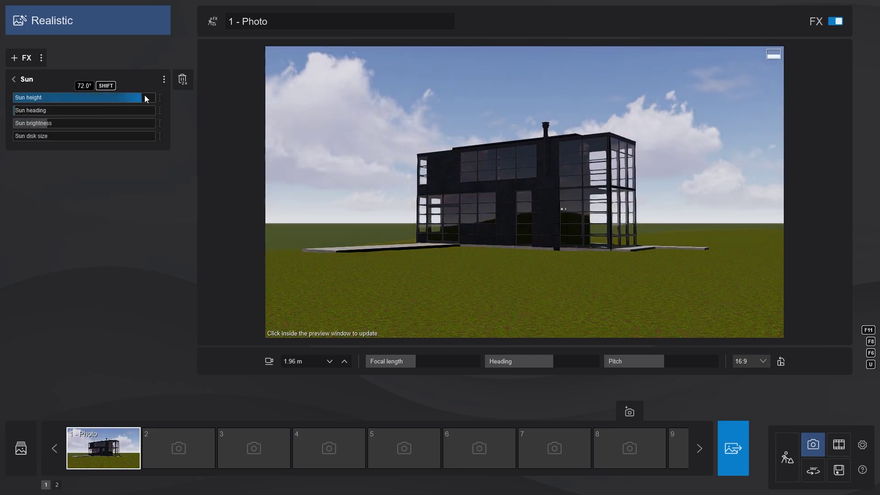
{"action": "left_click_drag", "start_coordinate": [144, 98], "coordinate": [114, 107]}
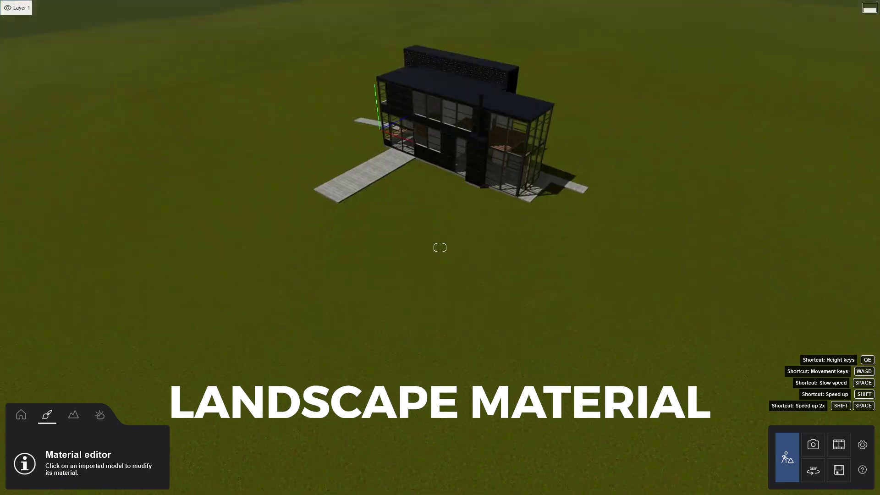
- Apply the Wild Grass 02 3D grass material to the ground surface
{"action": "left_click", "coordinate": [394, 315]}
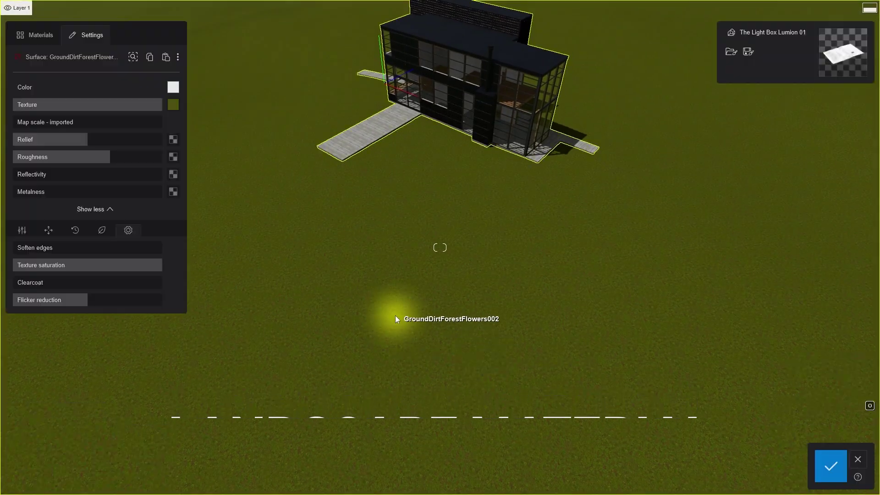
{"action": "left_click", "coordinate": [99, 91]}
{"action": "left_click", "coordinate": [64, 138]}
{"action": "left_click", "coordinate": [26, 204]}
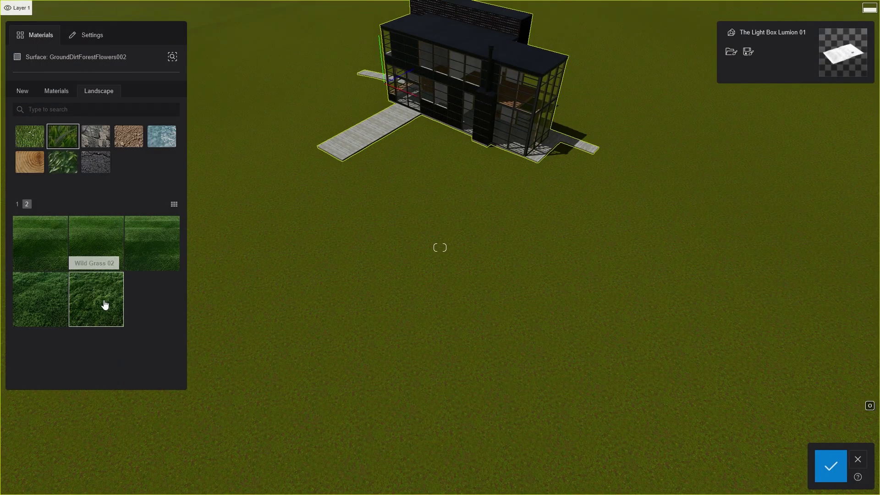
{"action": "left_click", "coordinate": [104, 304]}
{"action": "right_click_drag", "start_coordinate": [349, 275], "coordinate": [256, 239]}
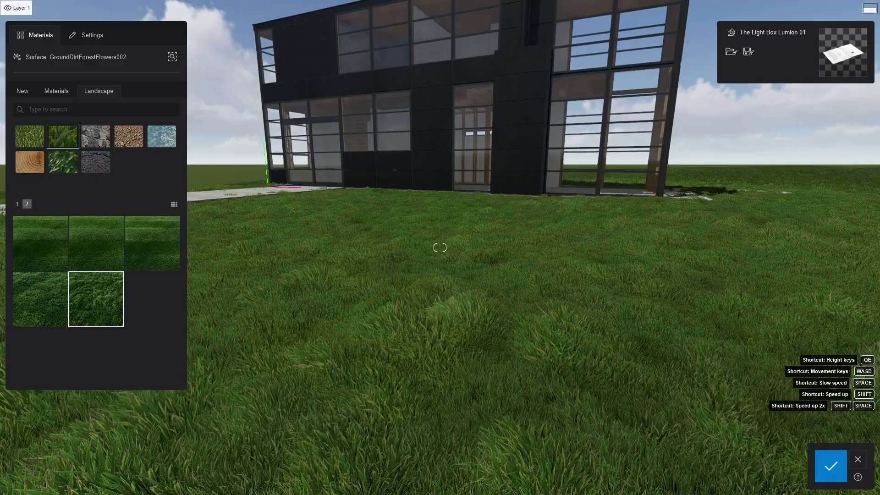
- Tune the grass to 79% texture, smaller blades and about 46% length, then confirm
{"action": "left_click", "coordinate": [111, 315]}
{"action": "left_click_drag", "start_coordinate": [58, 104], "coordinate": [163, 104]}
{"action": "left_click_drag", "start_coordinate": [46, 174], "coordinate": [20, 174]}
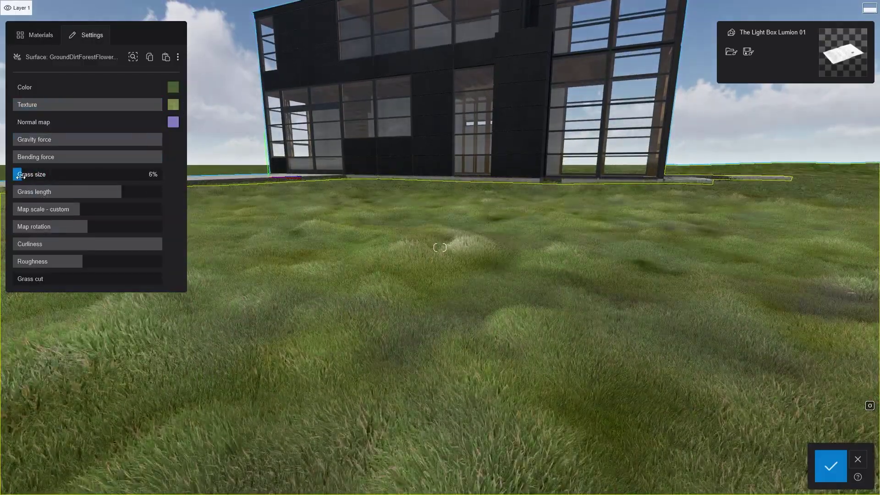
{"action": "left_click_drag", "start_coordinate": [121, 192], "coordinate": [82, 196]}
{"action": "left_click_drag", "start_coordinate": [20, 177], "coordinate": [39, 177]}
{"action": "right_click_drag", "start_coordinate": [440, 248], "coordinate": [440, 275]}
{"action": "key", "text": "q"}
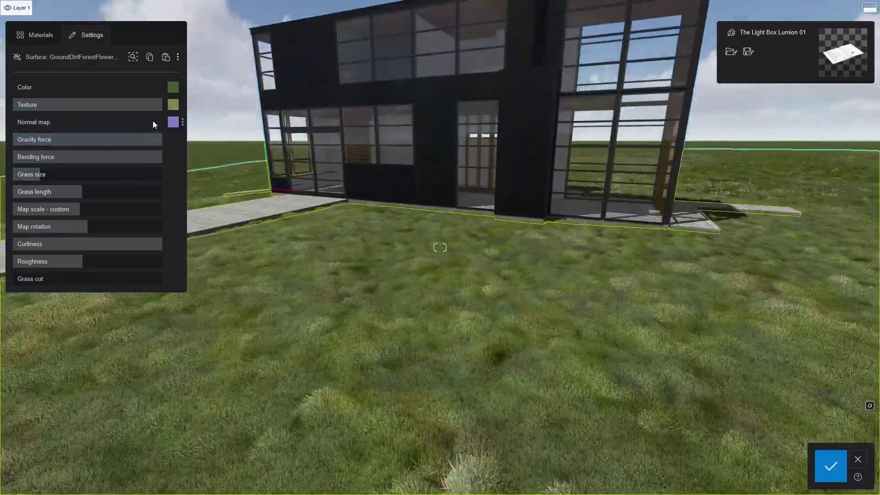
{"action": "left_click_drag", "start_coordinate": [159, 108], "coordinate": [131, 110]}
{"action": "left_click", "coordinate": [831, 466]}
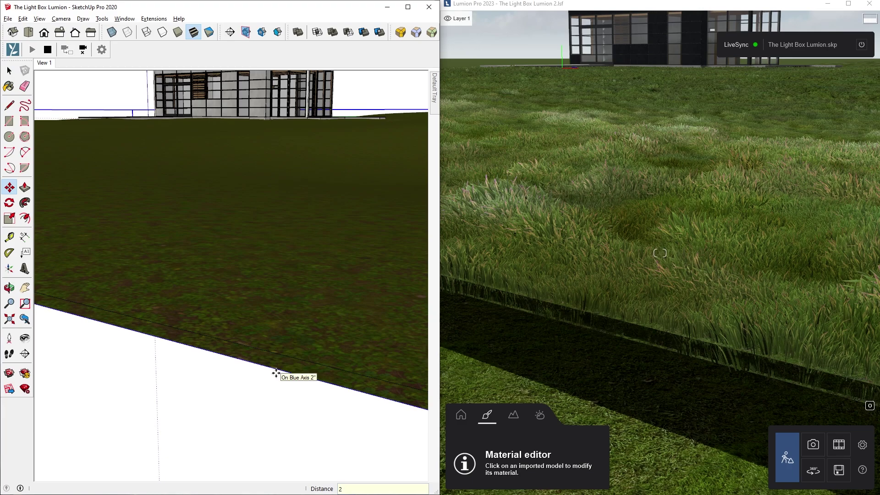
- Paint the ground group with GroundDirtWeedsPatchy004, then raise grass texture to about 77% and size to 29%
{"action": "double_click", "coordinate": [267, 286]}
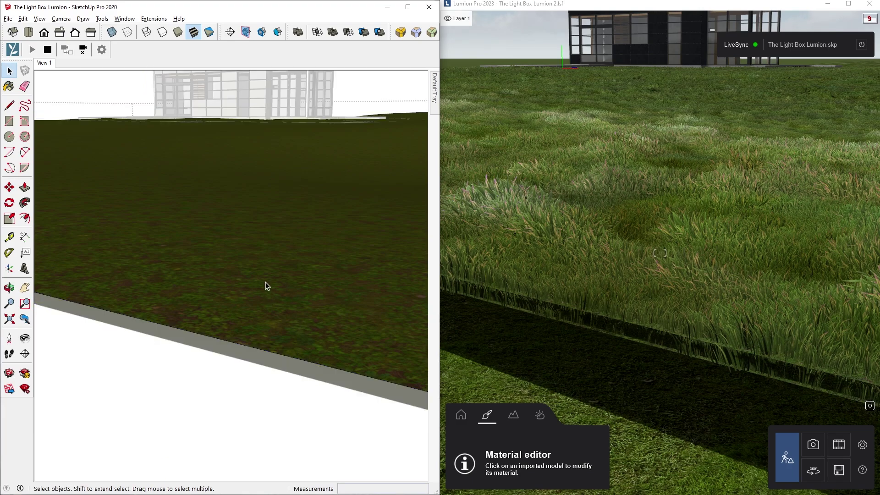
{"action": "mouse_move", "coordinate": [436, 105]}
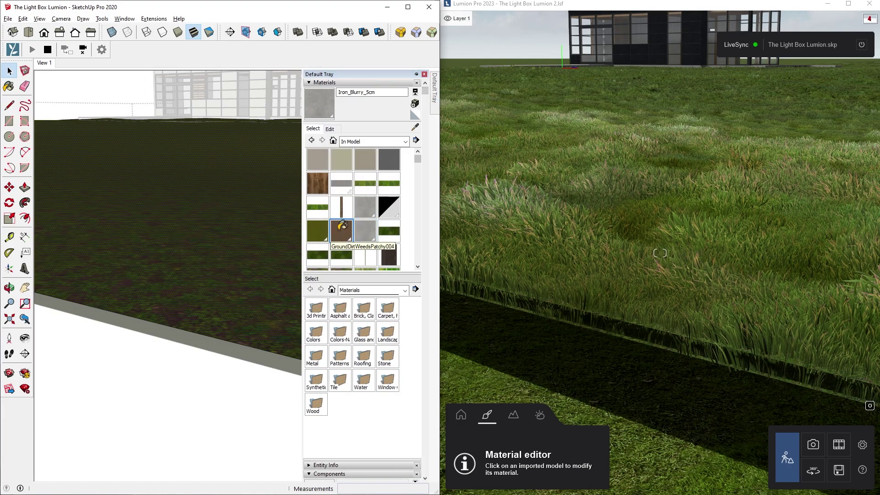
{"action": "left_click", "coordinate": [342, 228]}
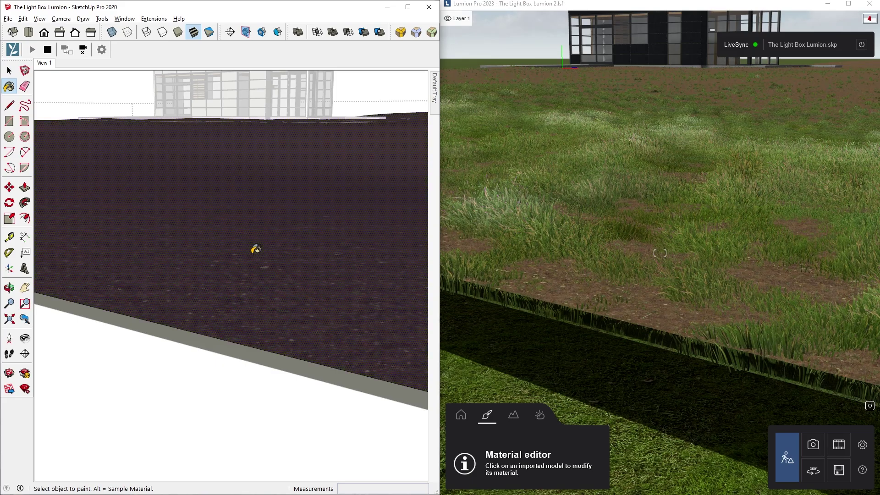
{"action": "left_click", "coordinate": [256, 249]}
{"action": "key", "text": "space"}
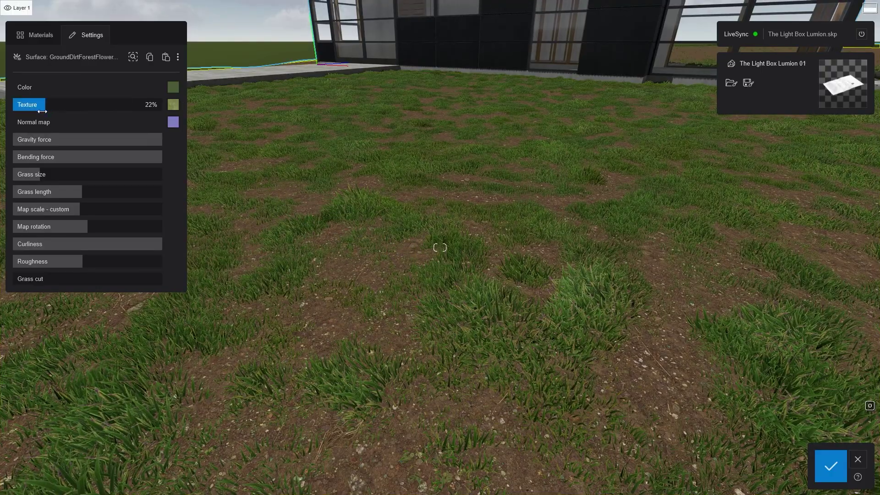
{"action": "left_click_drag", "start_coordinate": [42, 110], "coordinate": [128, 106]}
{"action": "left_click_drag", "start_coordinate": [40, 175], "coordinate": [68, 192]}
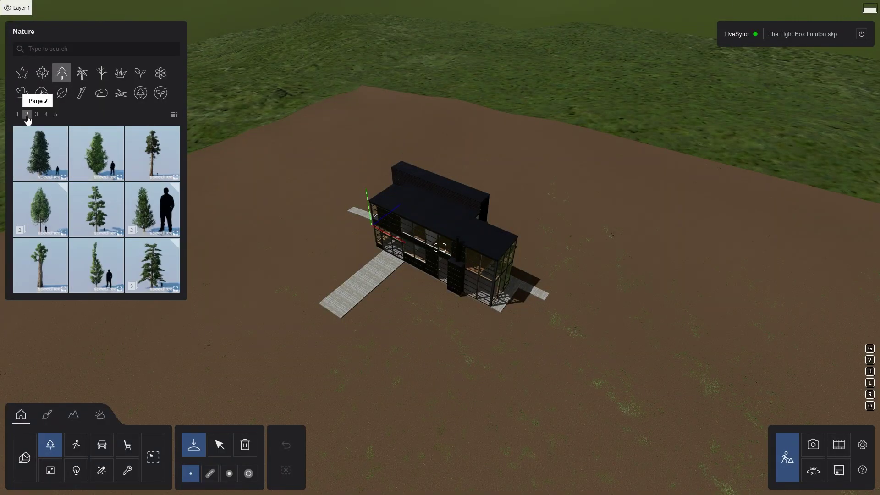
- Go to the last page of Trees and open the Scots Pine collection
{"action": "left_click", "coordinate": [56, 114]}
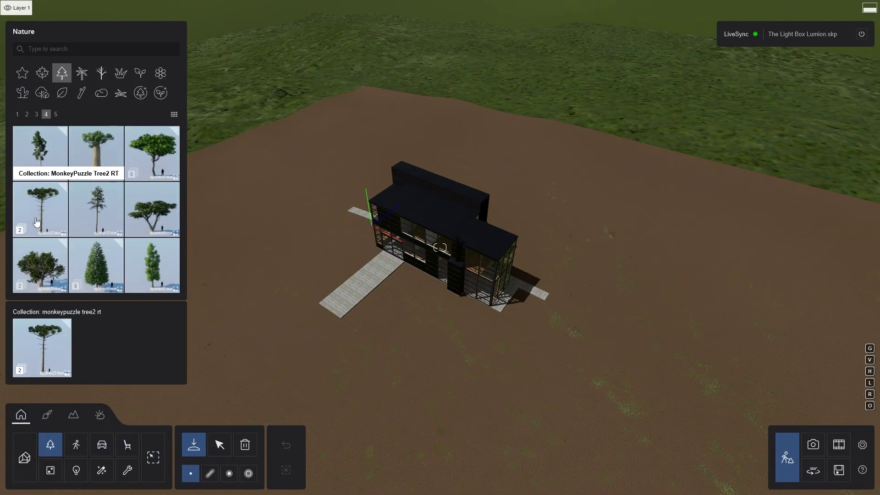
{"action": "left_click", "coordinate": [104, 161]}
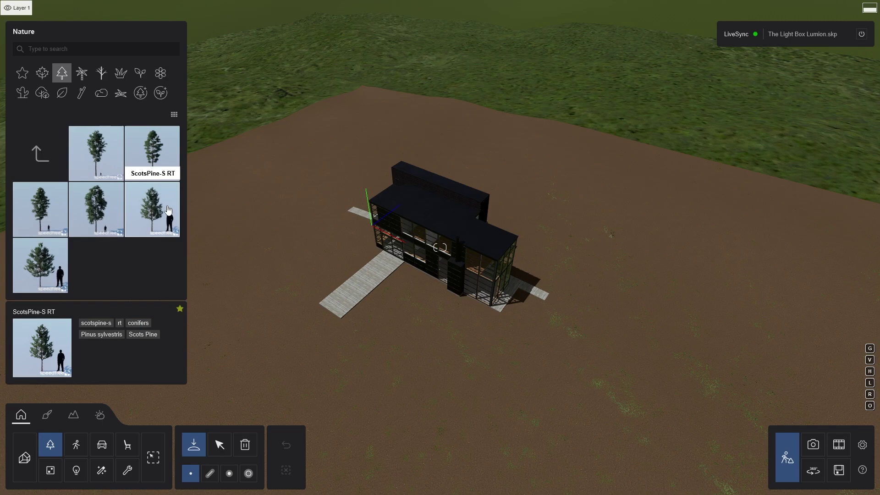
- Start mass placement with the ScotsPine-L1, ScotsPine-M, ScotsPine-S and another pine variant
{"action": "left_click", "coordinate": [210, 474]}
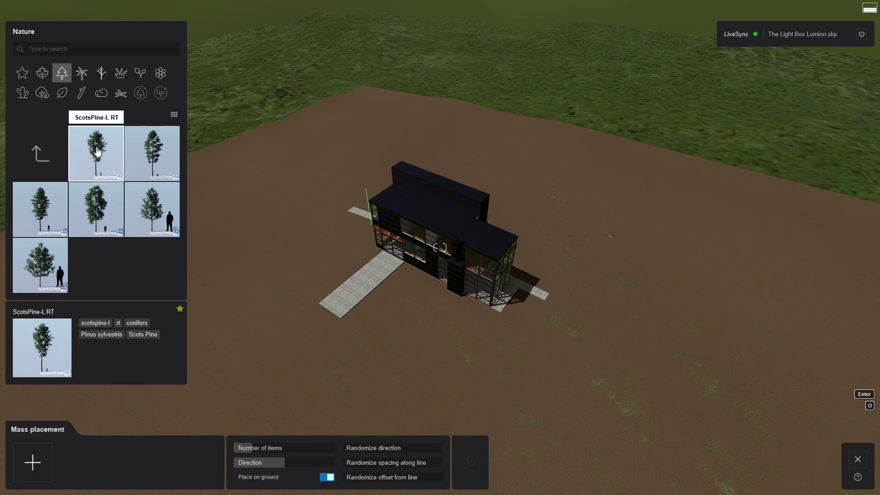
{"action": "left_click", "coordinate": [74, 462]}
{"action": "left_click", "coordinate": [41, 210]}
{"action": "left_click", "coordinate": [115, 462]}
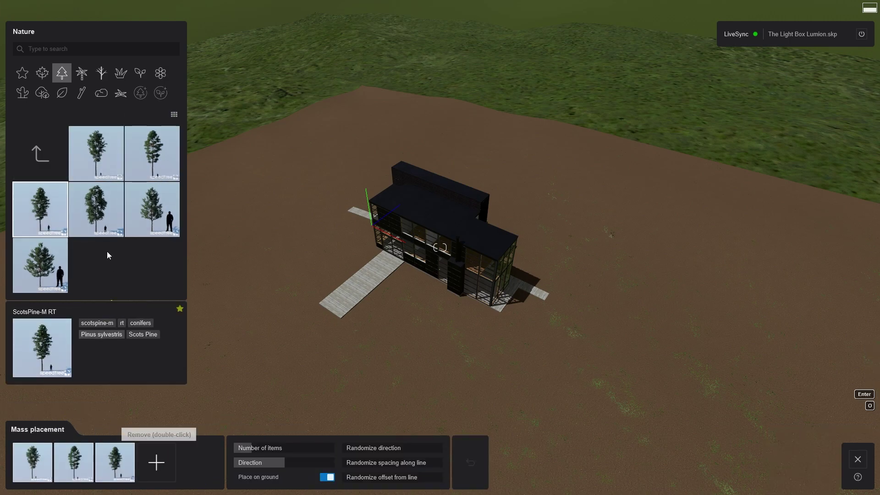
{"action": "left_click", "coordinate": [158, 212]}
- Trace a four-point tree path around the house on the dirt lot
{"action": "key", "text": "s"}
{"action": "right_click_drag", "start_coordinate": [316, 281], "coordinate": [224, 285]}
{"action": "left_click", "coordinate": [224, 286]}
{"action": "left_click", "coordinate": [390, 98]}
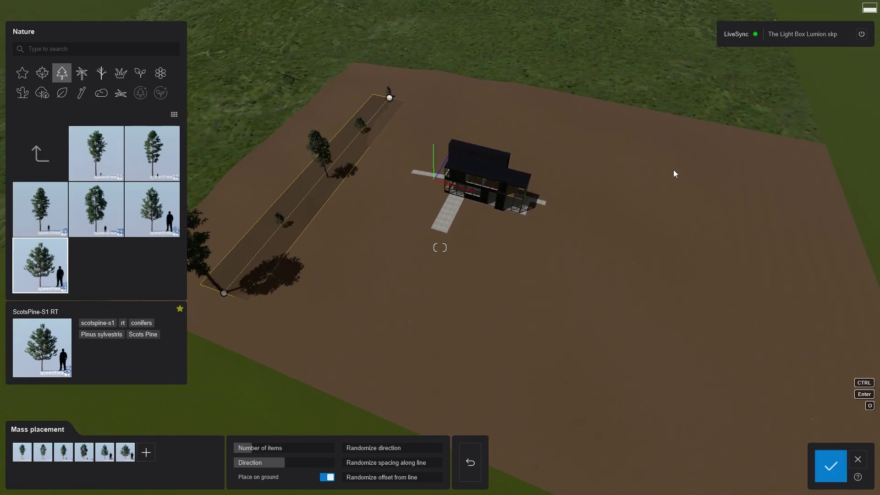
{"action": "left_click", "coordinate": [667, 170]}
{"action": "left_click", "coordinate": [633, 456]}
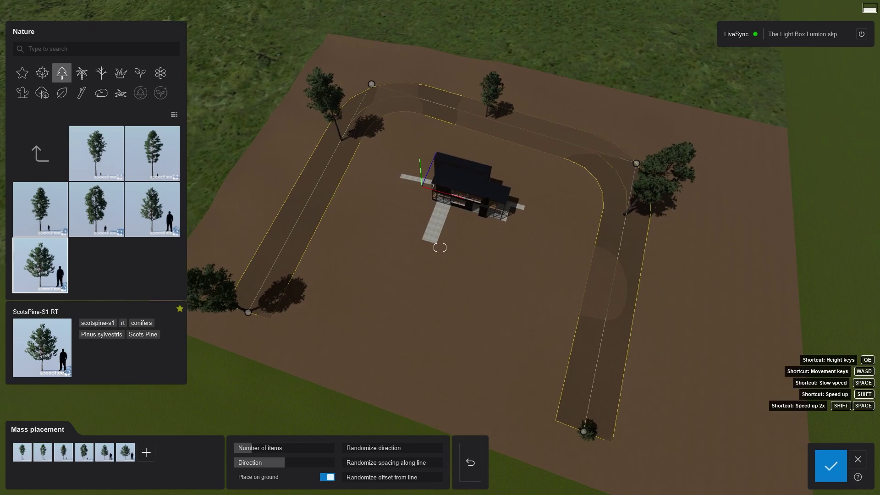
- Fill the path with 100 trees with randomized spacing and offset
{"action": "left_click_drag", "start_coordinate": [279, 449], "coordinate": [317, 466]}
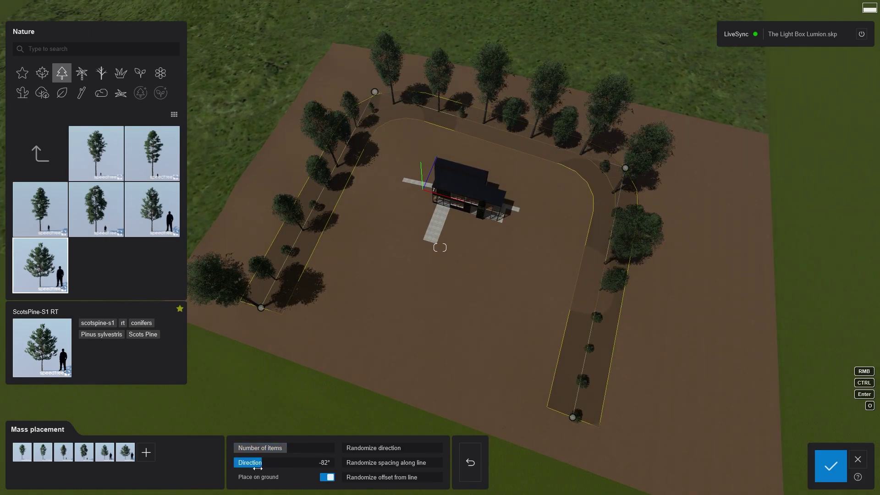
{"action": "left_click_drag", "start_coordinate": [403, 463], "coordinate": [419, 463]}
{"action": "left_click_drag", "start_coordinate": [413, 477], "coordinate": [408, 477]}
{"action": "left_click_drag", "start_coordinate": [297, 448], "coordinate": [338, 452]}
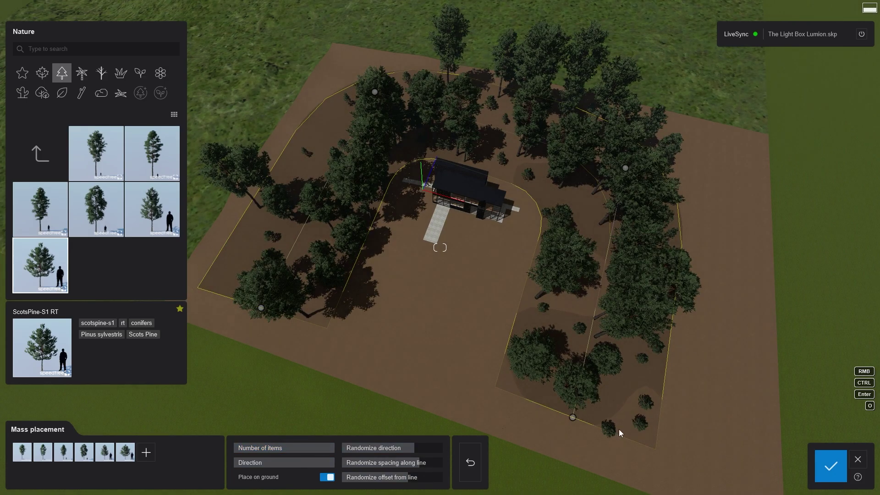
- Remove the fifth and sixth pine variants and reduce the tree count
{"action": "double_click", "coordinate": [129, 452]}
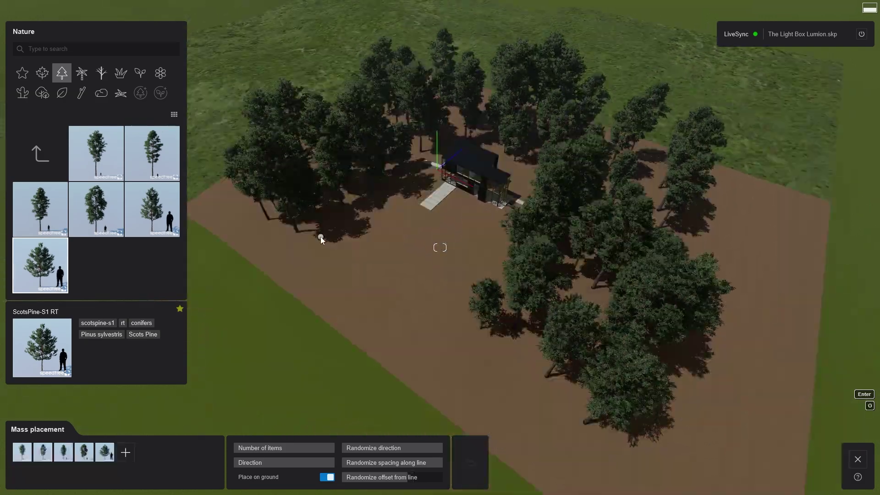
{"action": "left_click_drag", "start_coordinate": [290, 448], "coordinate": [262, 448]}
{"action": "double_click", "coordinate": [106, 452]}
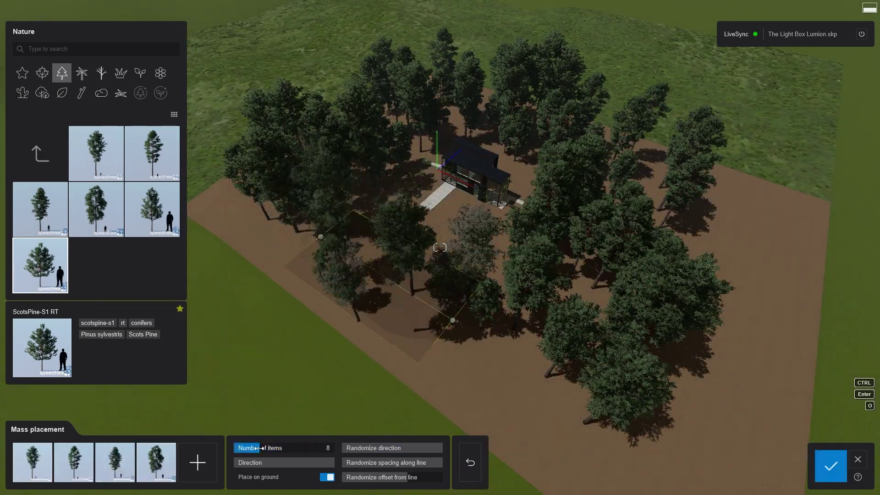
{"action": "key", "text": "q"}
{"action": "right_click_drag", "start_coordinate": [366, 303], "coordinate": [375, 253]}
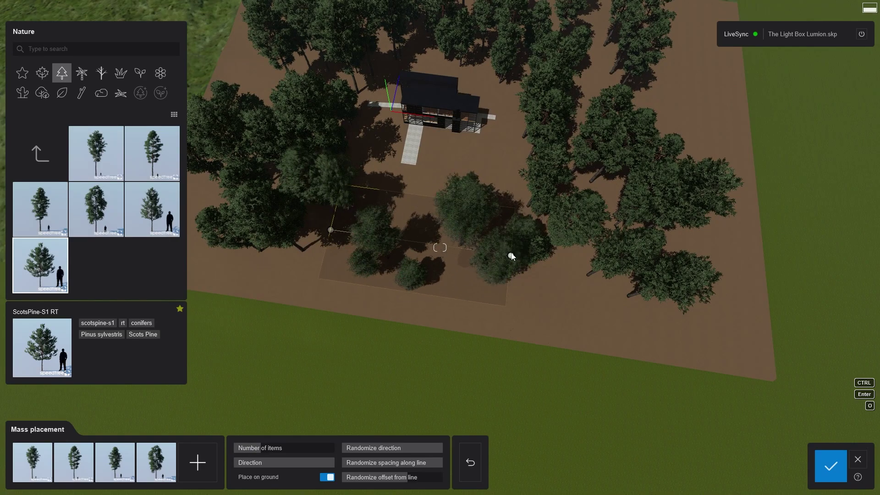
- Confirm the mass placement and preview the scene as a photo
{"action": "left_click", "coordinate": [819, 456]}
{"action": "left_click", "coordinate": [814, 447]}
{"action": "left_click", "coordinate": [787, 454]}
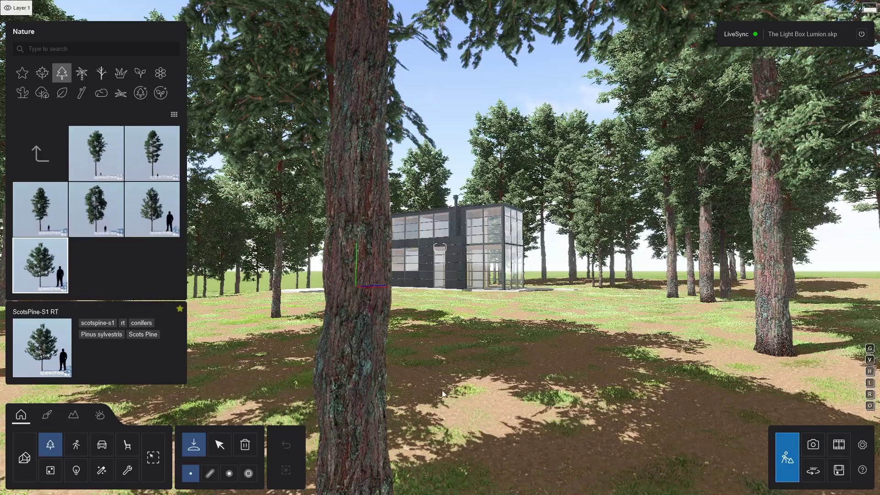
- Delete the foreground tree blocking the view, then paint-place Scots pines over the grass
{"action": "left_click", "coordinate": [227, 448]}
{"action": "right_click_drag", "start_coordinate": [380, 293], "coordinate": [394, 426]}
{"action": "left_click", "coordinate": [244, 445]}
{"action": "left_click", "coordinate": [367, 189]}
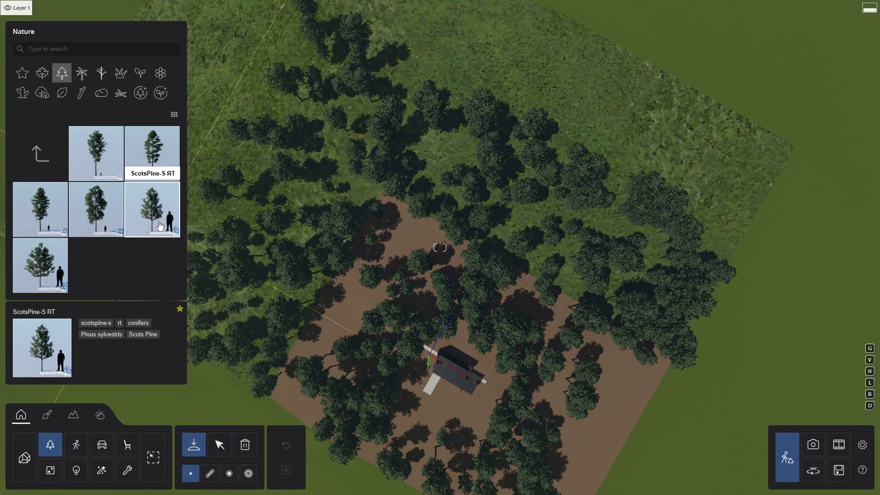
{"action": "left_click", "coordinate": [249, 473]}
{"action": "right_click_drag", "start_coordinate": [329, 408], "coordinate": [304, 395]}
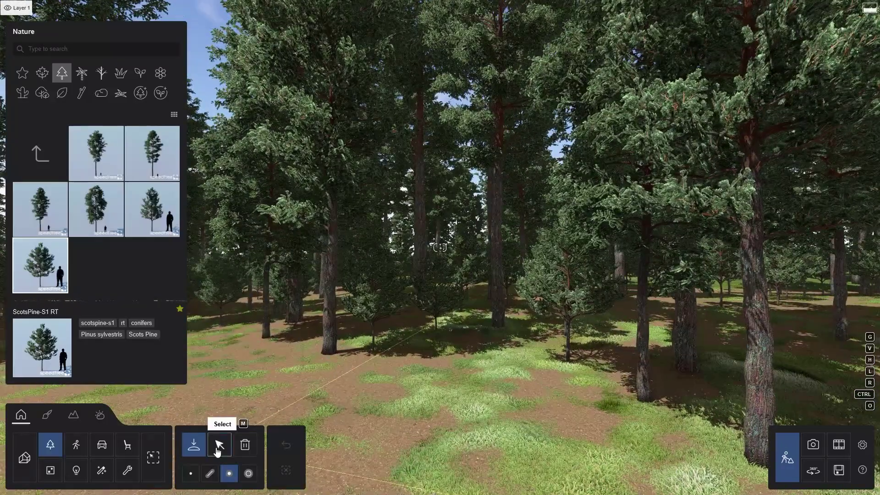
- Select one Scots Pine and all 499 identical ones, then randomize their sizes
{"action": "left_click", "coordinate": [219, 445]}
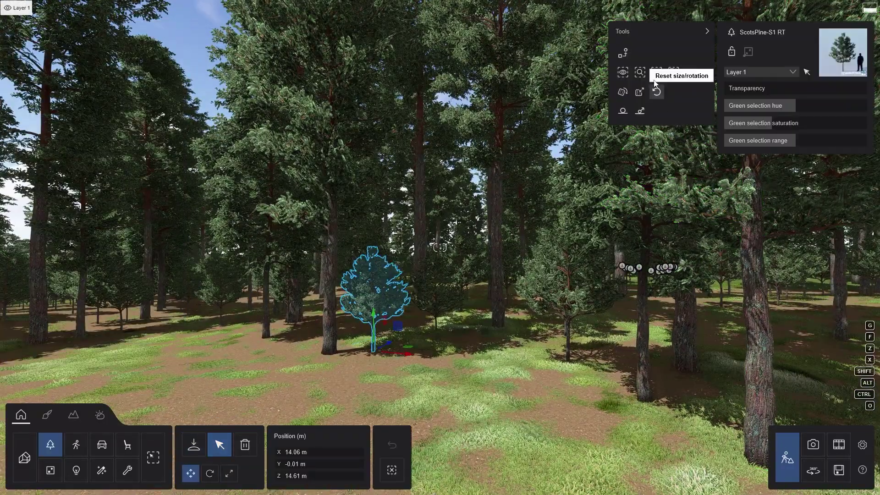
{"action": "left_click", "coordinate": [658, 77]}
{"action": "right_click_drag", "start_coordinate": [532, 202], "coordinate": [481, 207]}
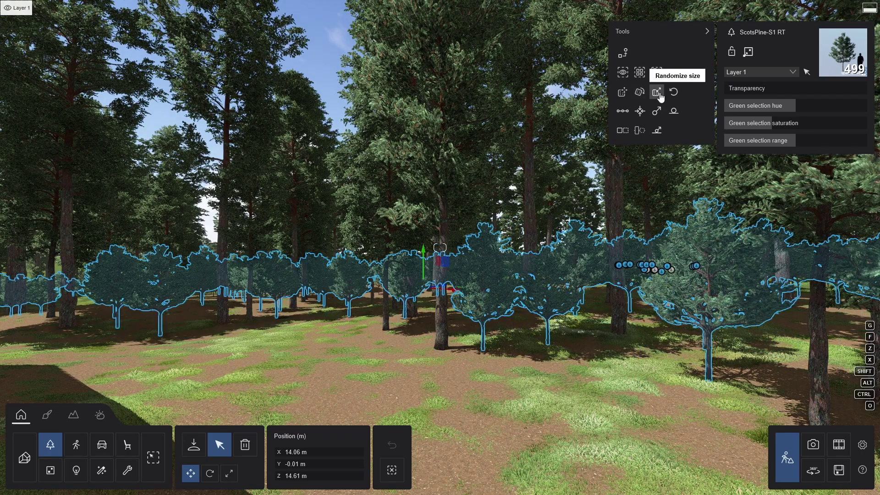
{"action": "left_click", "coordinate": [658, 92]}
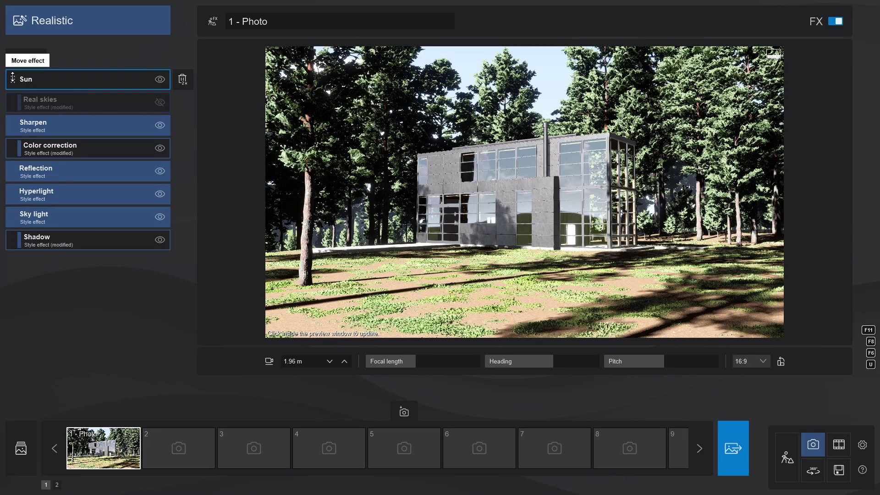
- Add reflection planes on the front facade, side facade and another glass panel, then preview in high quality
{"action": "left_click", "coordinate": [55, 173]}
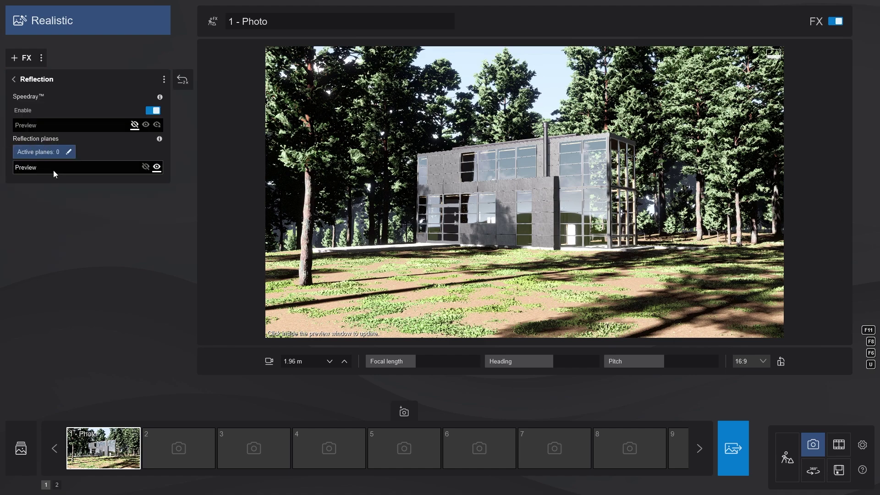
{"action": "left_click", "coordinate": [56, 153]}
{"action": "left_click", "coordinate": [140, 459]}
{"action": "left_click", "coordinate": [420, 297]}
{"action": "left_click_drag", "start_coordinate": [397, 460], "coordinate": [404, 460]}
{"action": "left_click", "coordinate": [162, 458]}
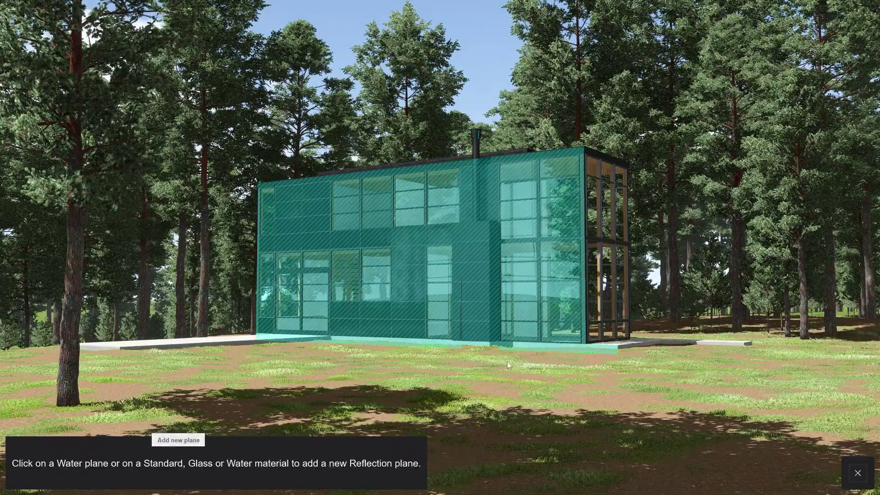
{"action": "left_click", "coordinate": [608, 247]}
{"action": "left_click", "coordinate": [469, 279]}
{"action": "left_click", "coordinate": [851, 464]}
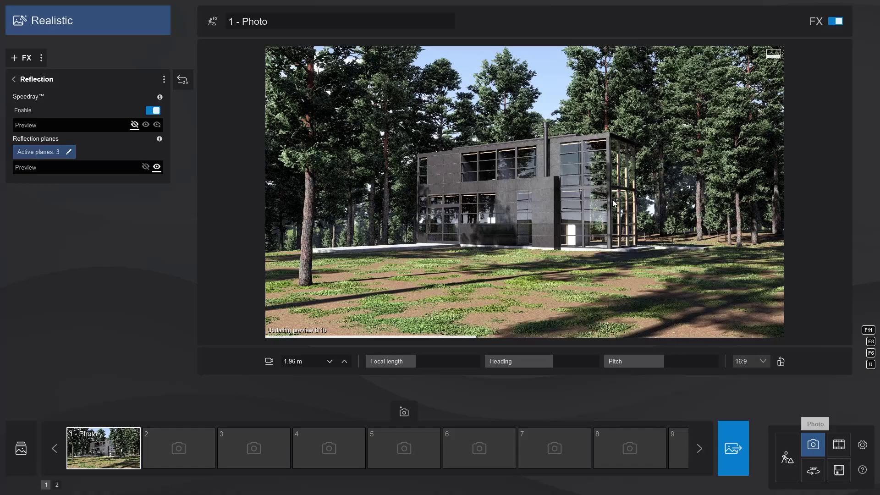
{"action": "left_click", "coordinate": [157, 125]}
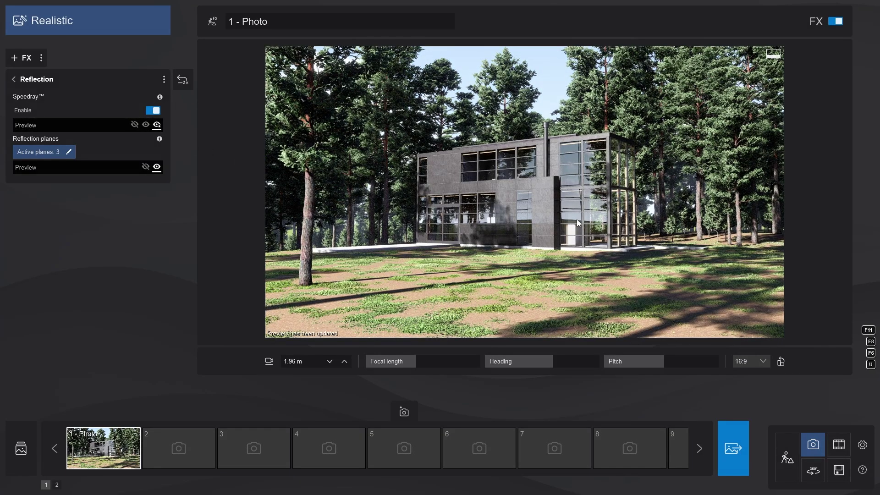
{"action": "left_click", "coordinate": [778, 447]}
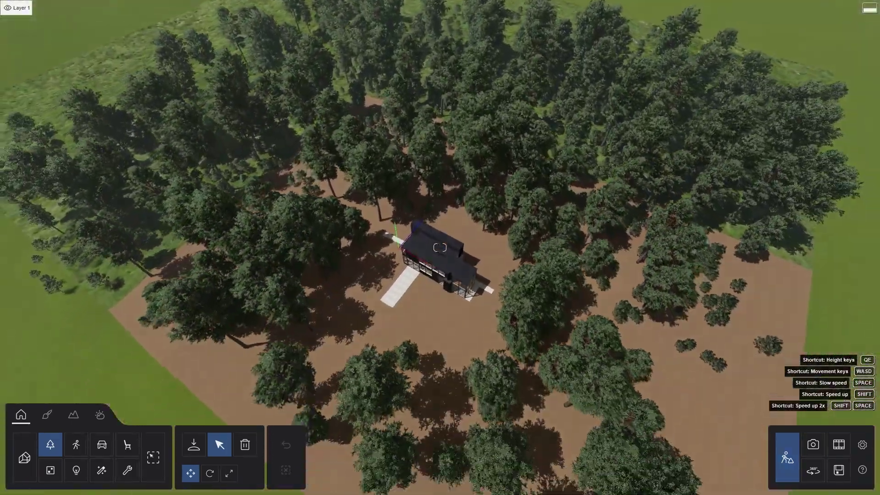
- Back in Build mode, pull the camera back over the forest and pick spots in the scene
{"action": "key", "text": "s"}
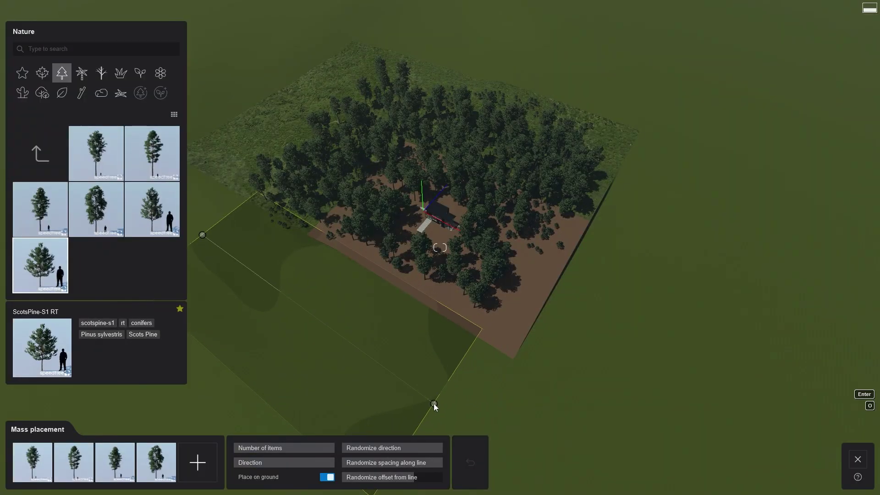
{"action": "left_click", "coordinate": [434, 405]}
{"action": "right_click_drag", "start_coordinate": [435, 404], "coordinate": [430, 420]}
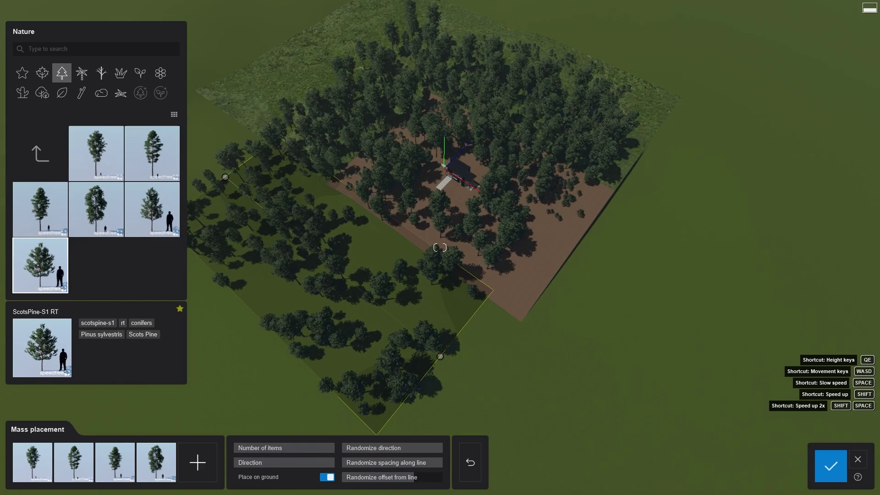
{"action": "left_click", "coordinate": [364, 288]}
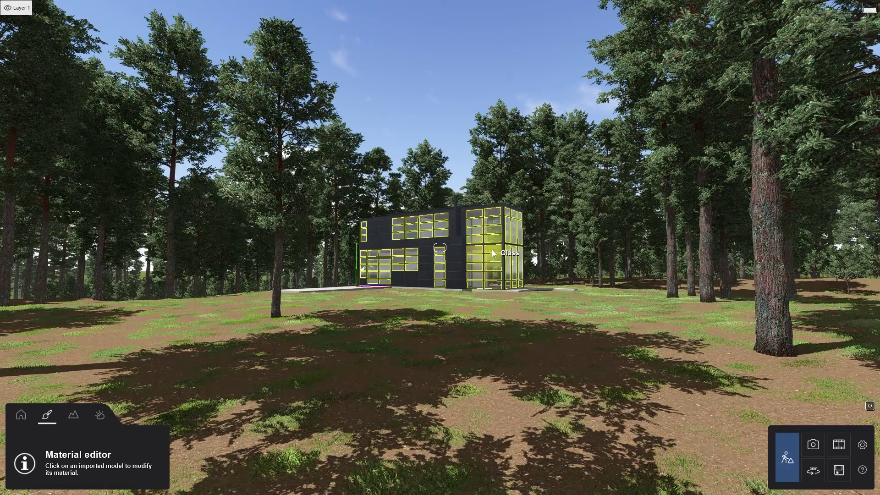
- Raise the glass material's Reflectivity to about 150% and save the material
{"action": "left_click", "coordinate": [493, 253]}
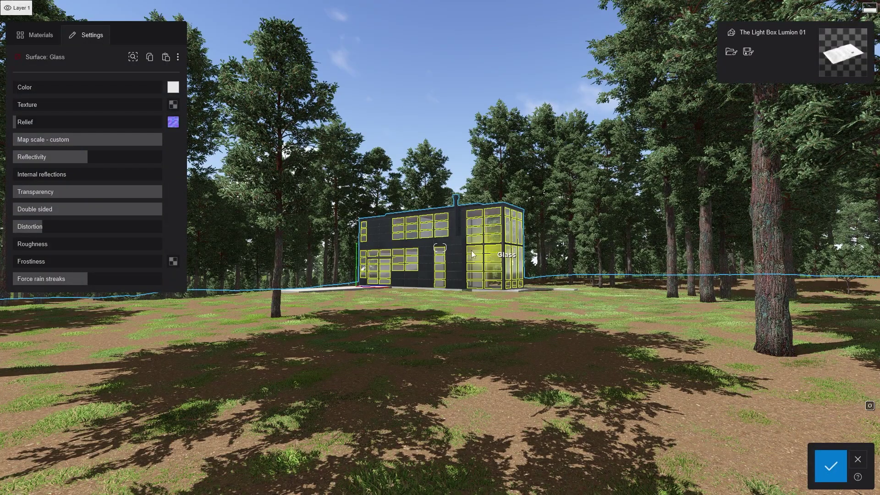
{"action": "left_click_drag", "start_coordinate": [100, 156], "coordinate": [127, 157]}
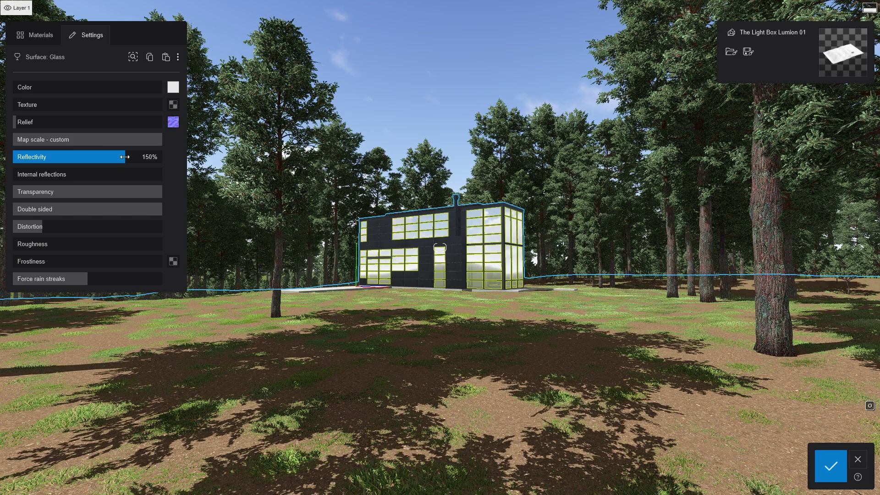
{"action": "left_click", "coordinate": [831, 467]}
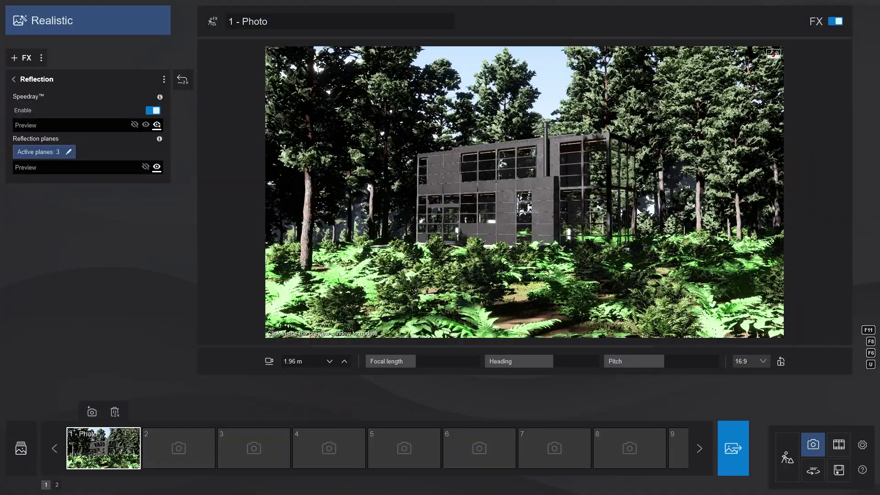
- Refresh the preview, then pick an undergrowth plant from page 12 of the plants library
{"action": "left_click", "coordinate": [638, 211]}
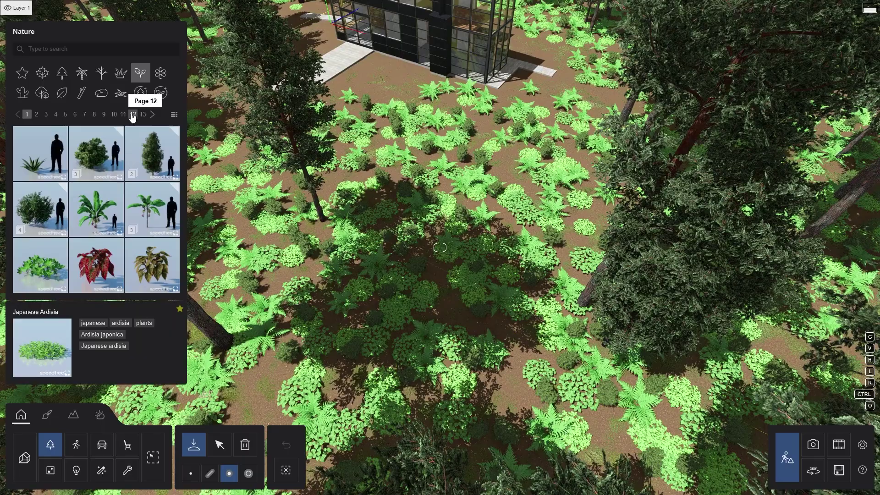
{"action": "left_click", "coordinate": [133, 114]}
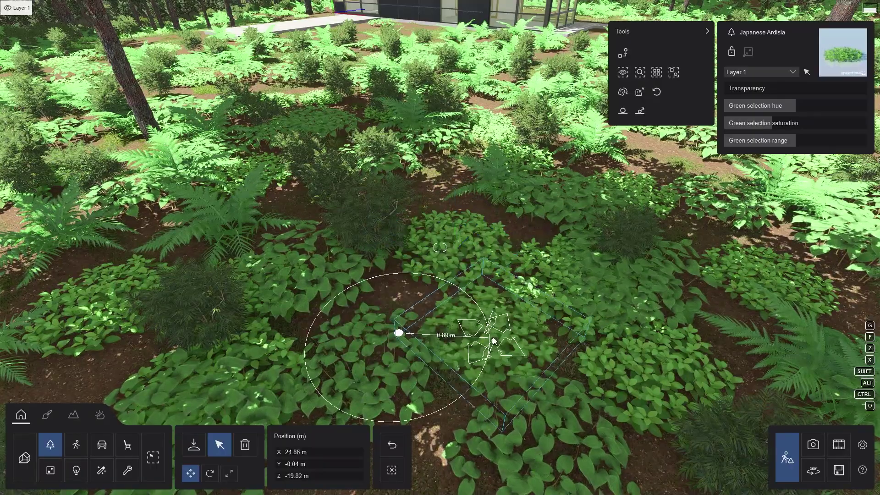
{"action": "left_click", "coordinate": [385, 249]}
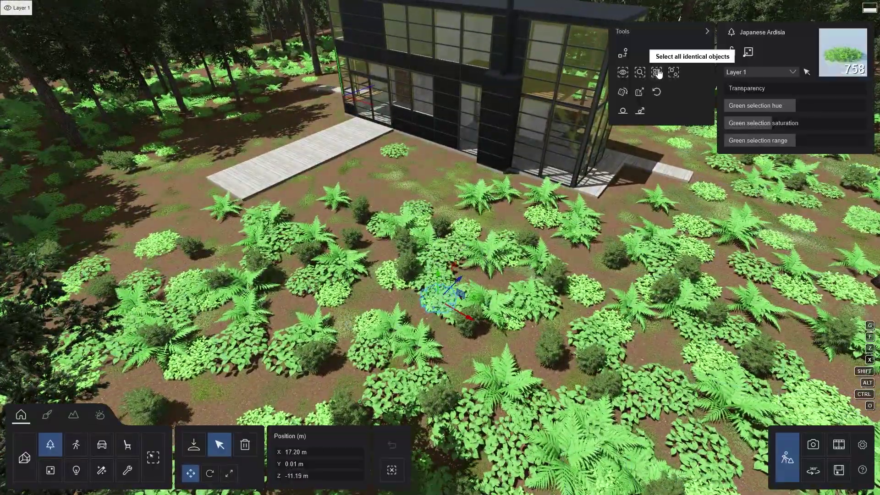
- Select all identical Japanese Ardisia plants and move them to Layer 2
{"action": "left_click", "coordinate": [658, 73]}
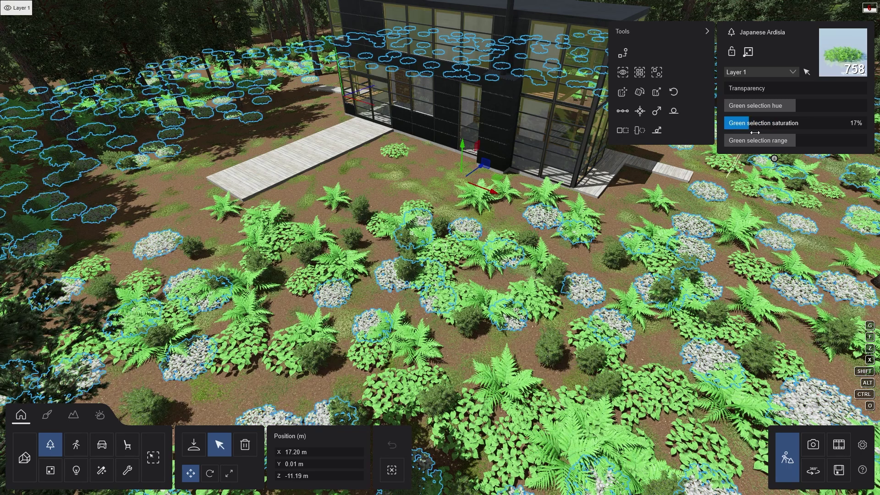
{"action": "left_click_drag", "start_coordinate": [778, 107], "coordinate": [742, 111]}
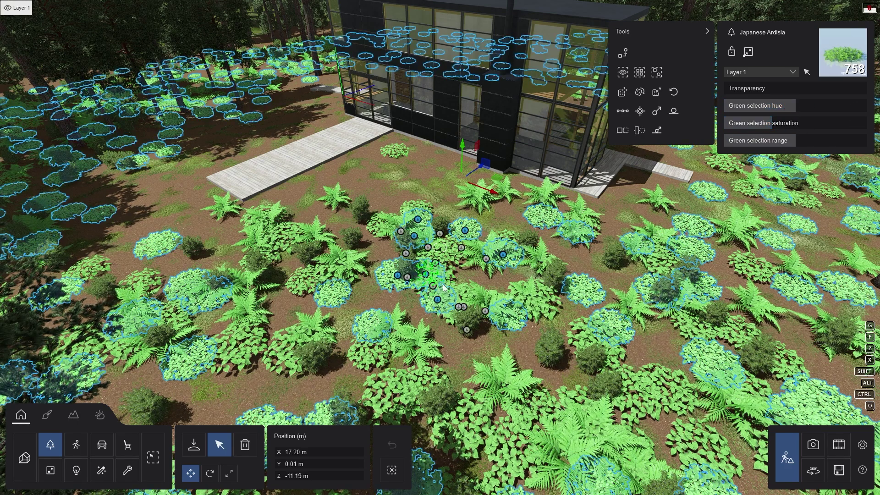
{"action": "left_click", "coordinate": [759, 72]}
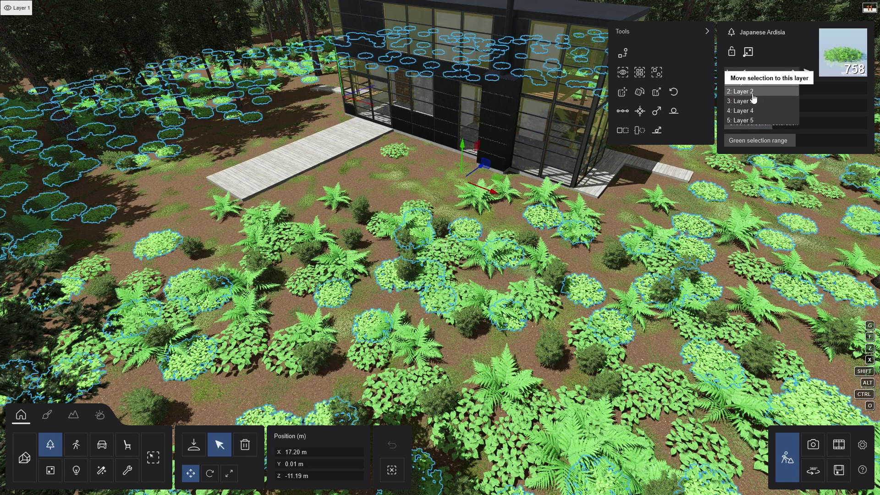
{"action": "left_click", "coordinate": [752, 94]}
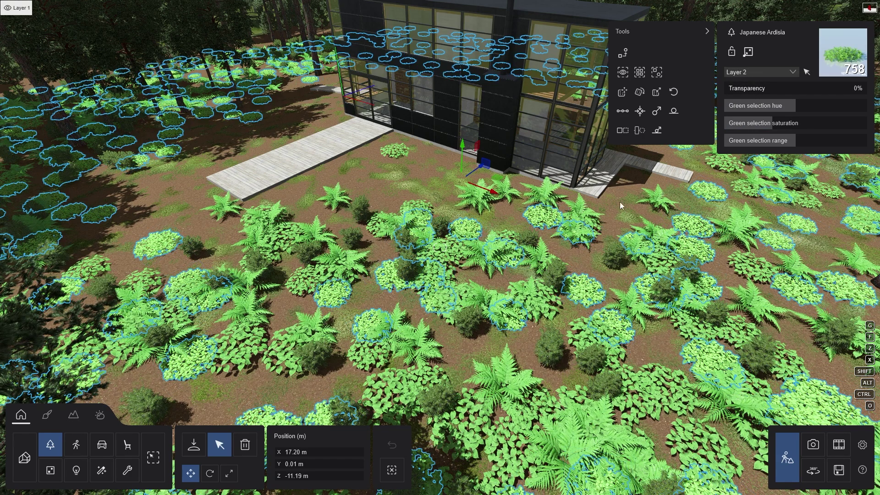
- Select every Korean Barrenwort plant and bring up the layer list for them
{"action": "left_click", "coordinate": [452, 258]}
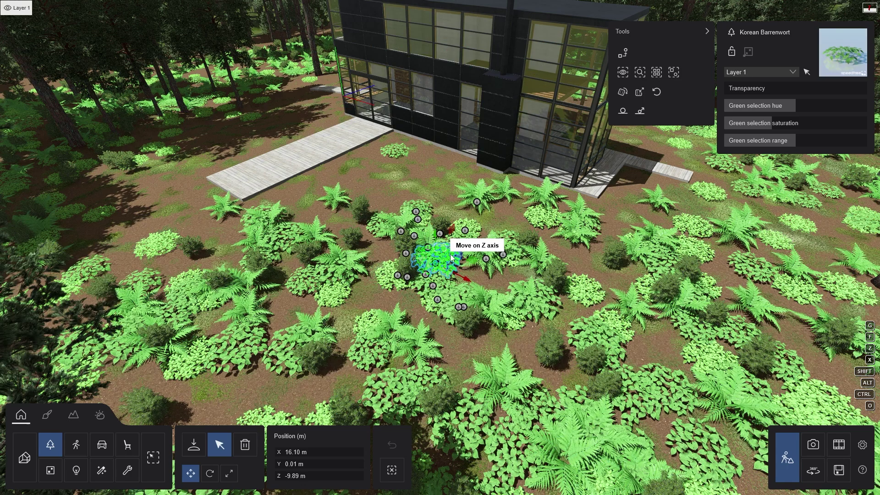
{"action": "left_click", "coordinate": [657, 74]}
{"action": "left_click", "coordinate": [780, 72]}
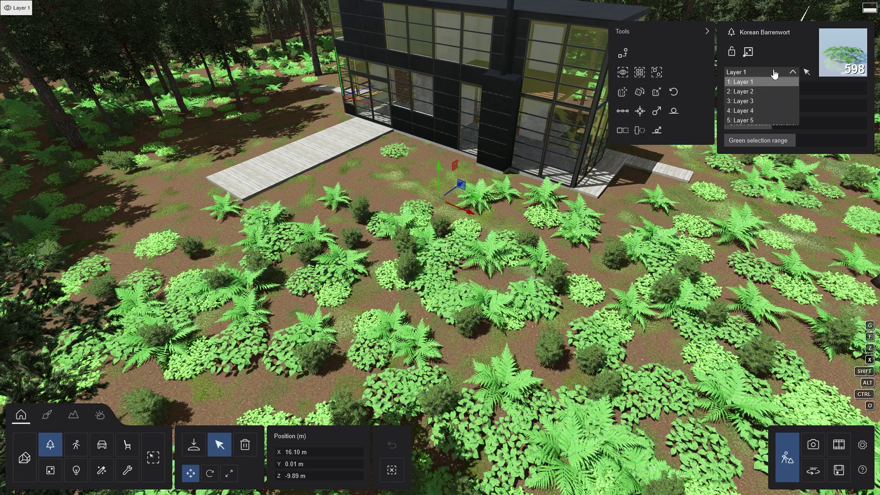
- Move all Japanese Wood Ferns to Layer 2, clear the selection and view the photo
{"action": "left_click", "coordinate": [479, 193]}
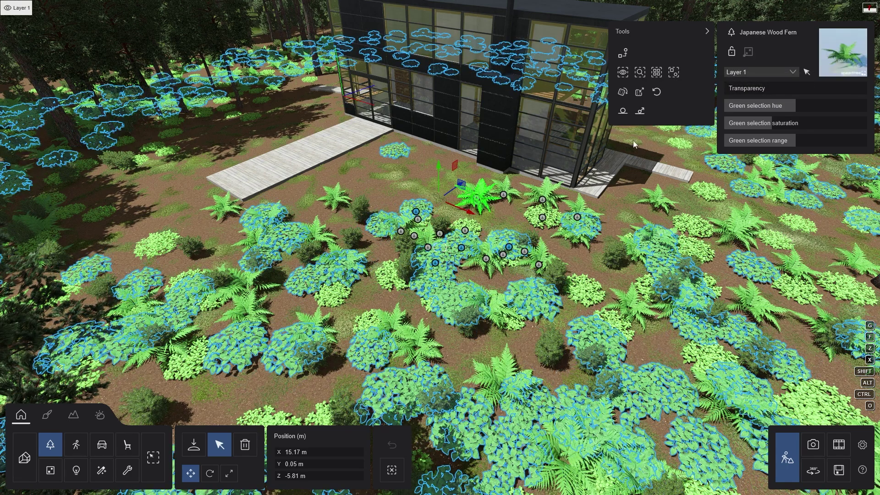
{"action": "left_click", "coordinate": [660, 75]}
{"action": "left_click", "coordinate": [756, 74]}
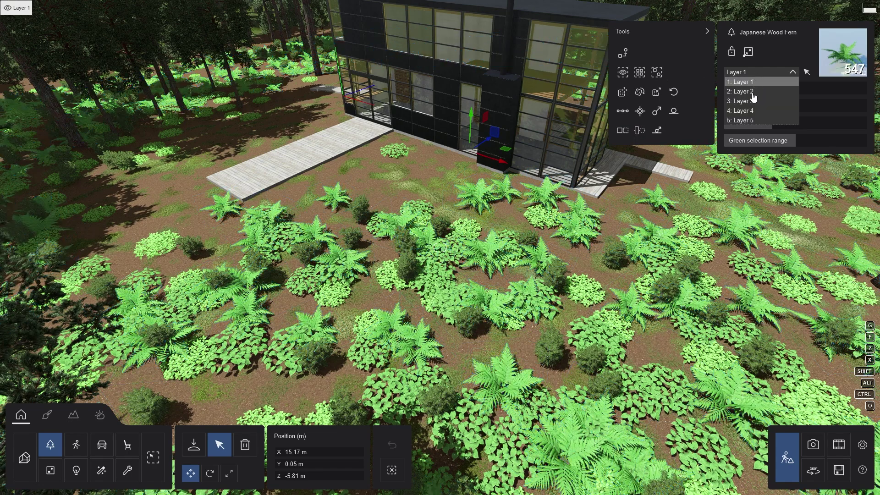
{"action": "left_click", "coordinate": [753, 93]}
{"action": "left_click", "coordinate": [703, 317]}
{"action": "left_click", "coordinate": [820, 449]}
- Add the Autumn colors effect to the photo, found by searching 'autu'
{"action": "left_click", "coordinate": [814, 445]}
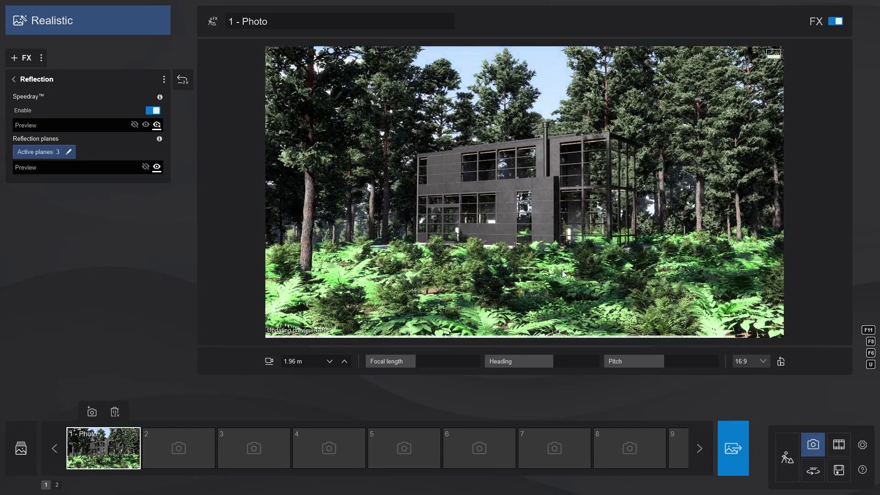
{"action": "left_click", "coordinate": [13, 80]}
{"action": "left_click", "coordinate": [24, 57]}
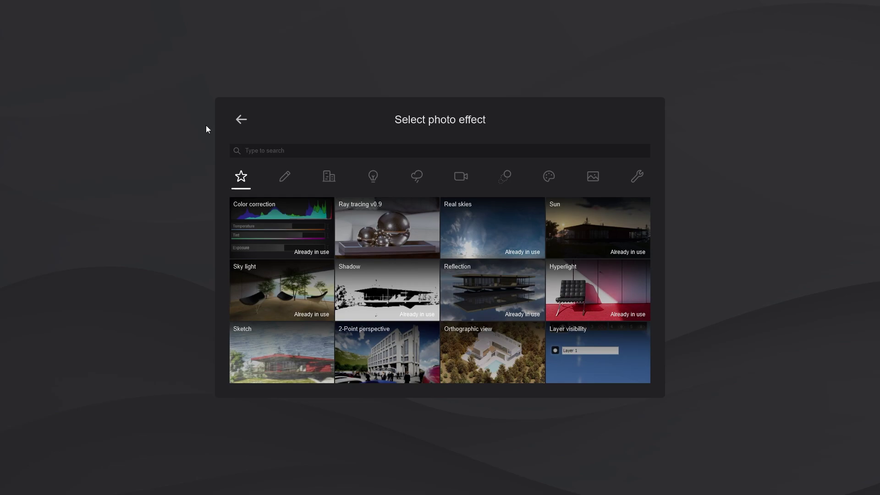
{"action": "type", "text": "autu"}
{"action": "left_click", "coordinate": [277, 235]}
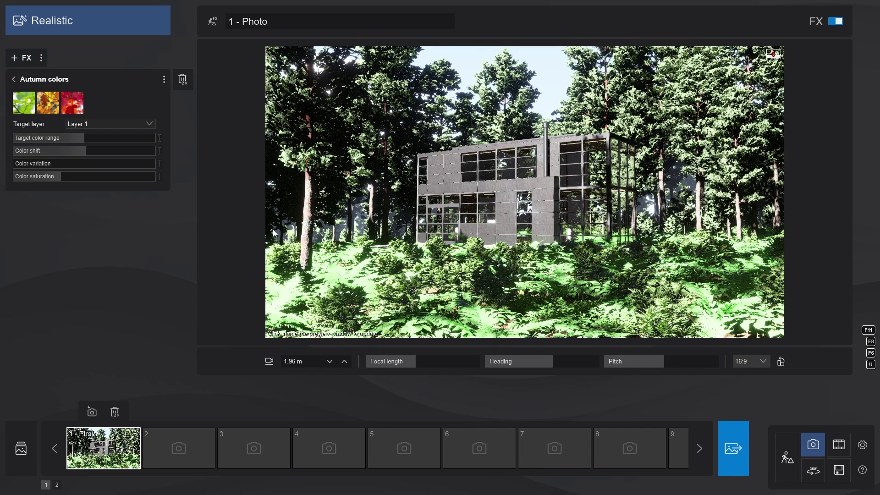
- Target Layer 2, increase colour saturation and reduce colour variation
{"action": "left_click", "coordinate": [133, 126]}
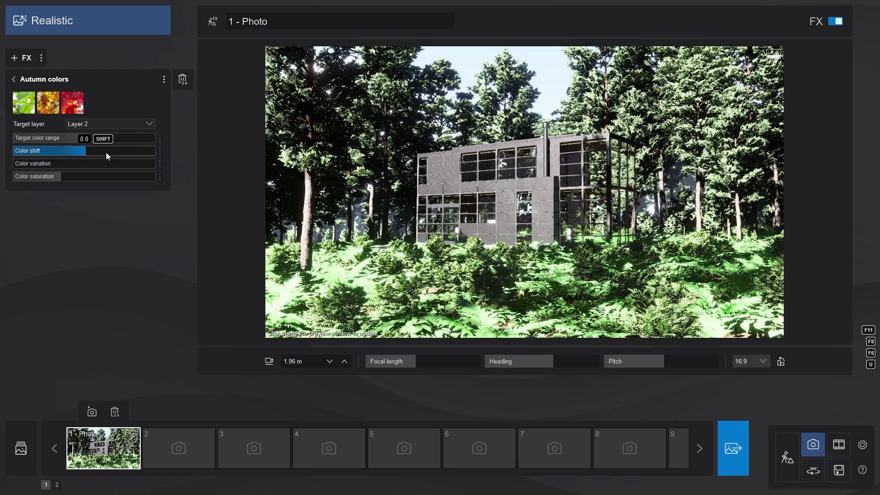
{"action": "left_click_drag", "start_coordinate": [82, 177], "coordinate": [175, 180]}
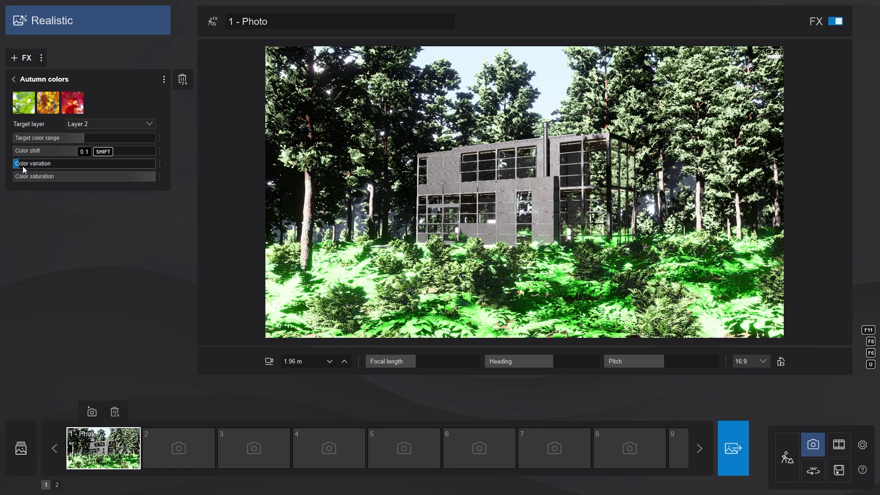
{"action": "left_click_drag", "start_coordinate": [23, 169], "coordinate": [4, 188]}
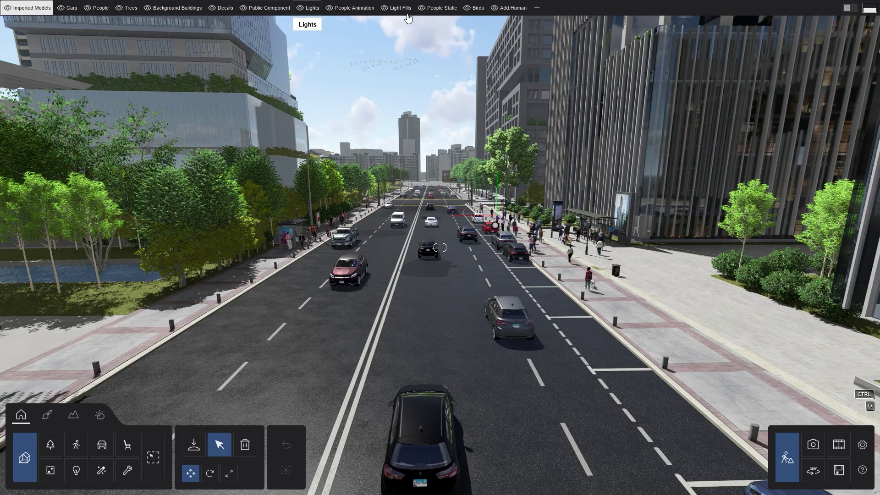
- Hide the Cars, Trees and Background Buildings layers in the street scene
{"action": "left_click", "coordinate": [61, 10]}
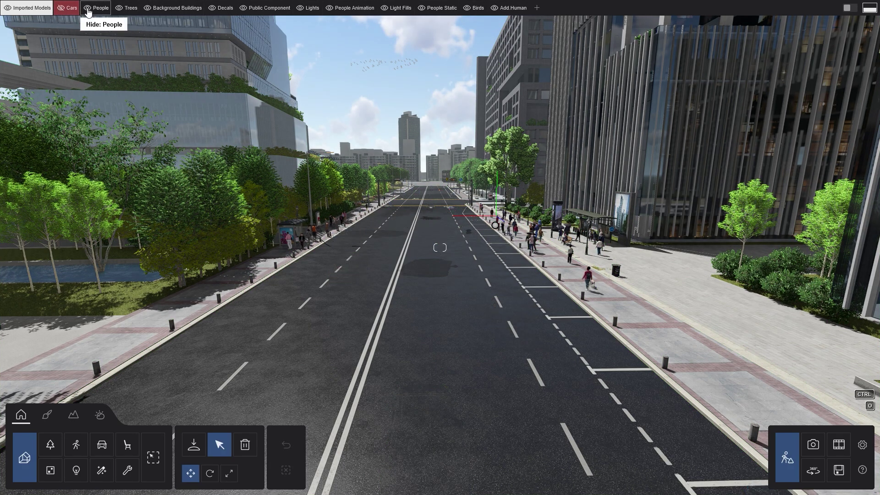
{"action": "left_click", "coordinate": [124, 9]}
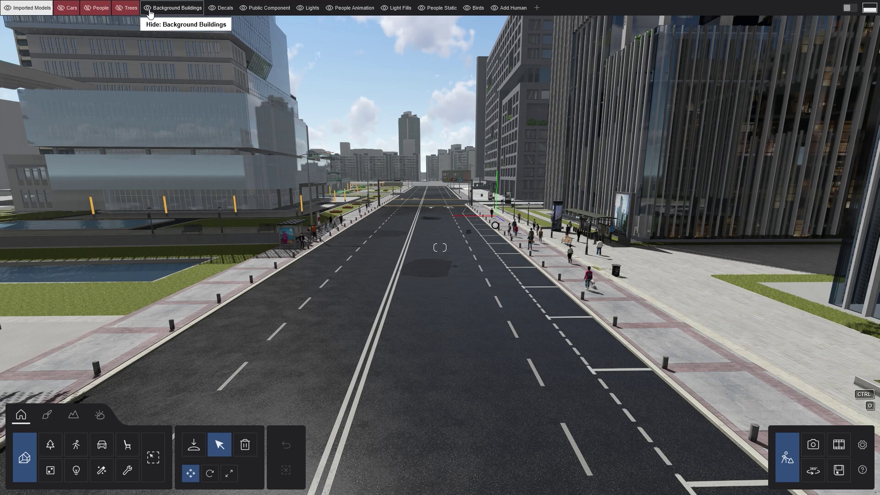
{"action": "left_click", "coordinate": [149, 10]}
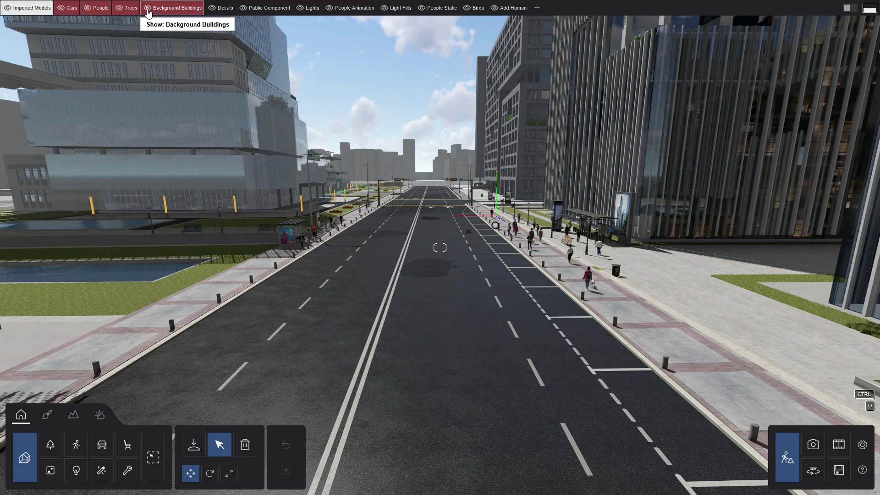
- Hide the Public Component layer and click through several pines, ending on the tall Scots pine
{"action": "left_click", "coordinate": [244, 12]}
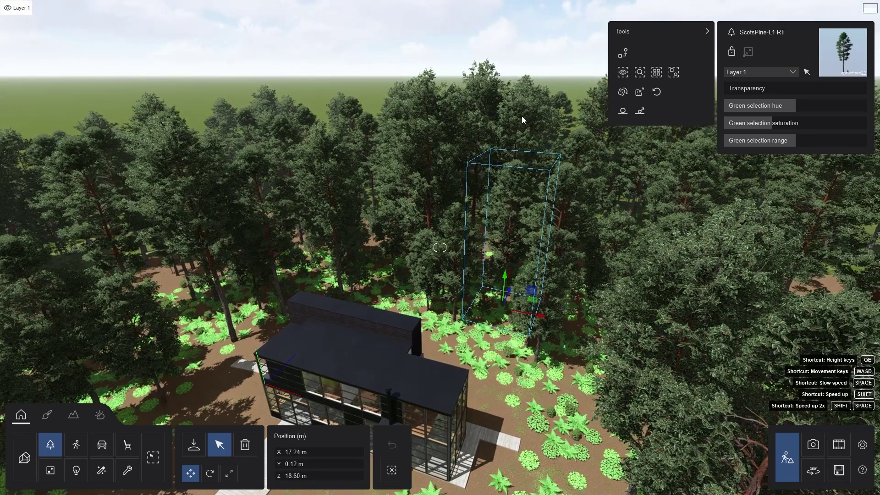
{"action": "left_click", "coordinate": [427, 133]}
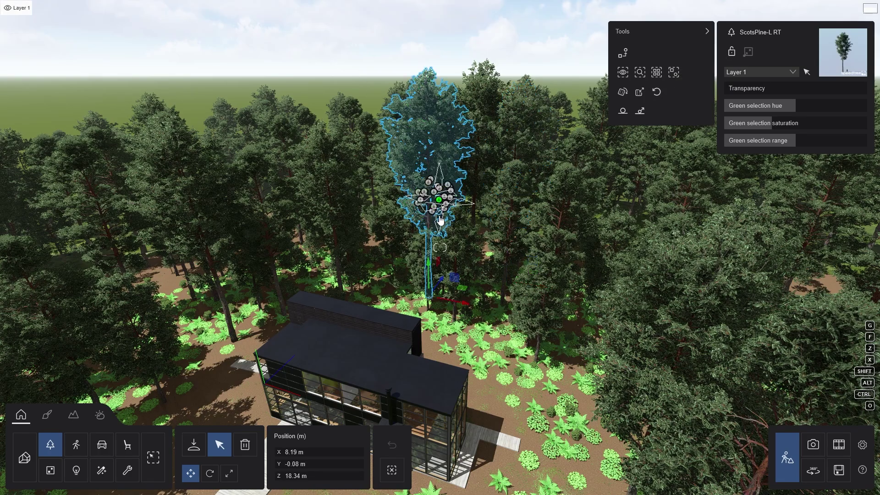
{"action": "left_click", "coordinate": [454, 243]}
{"action": "left_click", "coordinate": [479, 110]}
{"action": "left_click", "coordinate": [544, 301]}
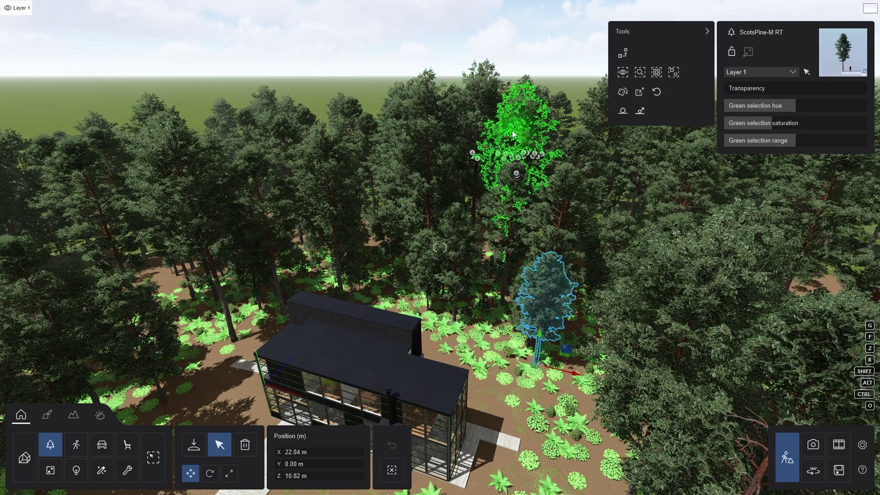
{"action": "left_click", "coordinate": [518, 172]}
{"action": "left_click", "coordinate": [479, 110]}
{"action": "left_click", "coordinate": [487, 82]}
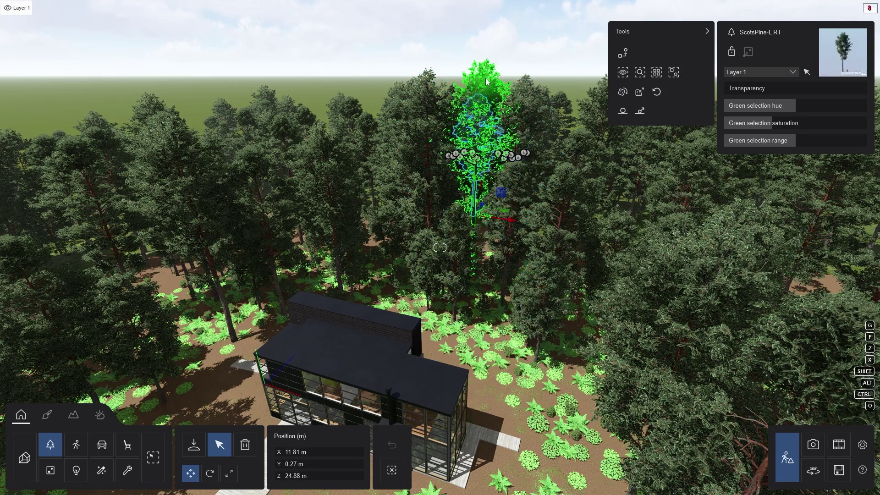
- Select all identical Scots pines and adjust the selection highlight strength
{"action": "left_click", "coordinate": [656, 72]}
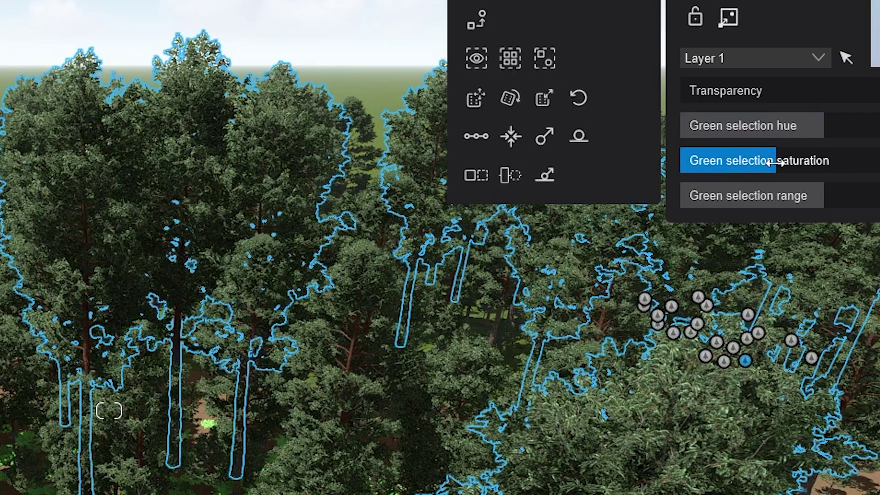
{"action": "left_click_drag", "start_coordinate": [877, 173], "coordinate": [561, 182]}
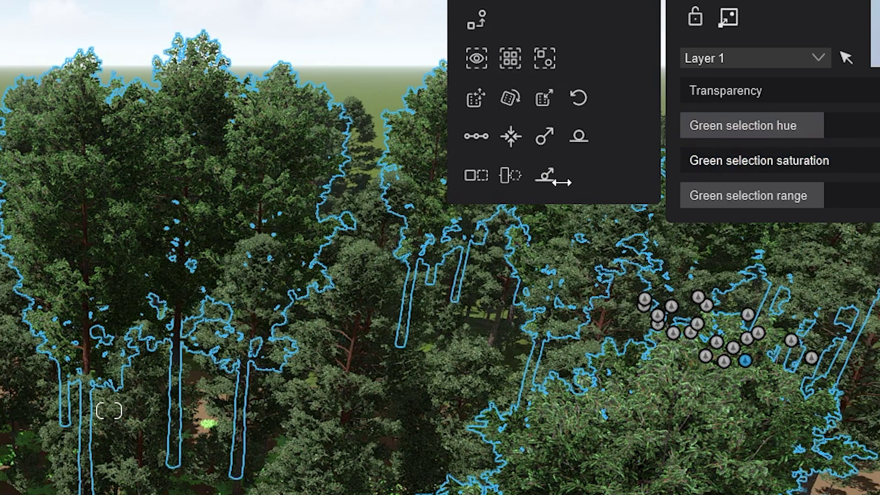
{"action": "left_click_drag", "start_coordinate": [821, 167], "coordinate": [879, 165]}
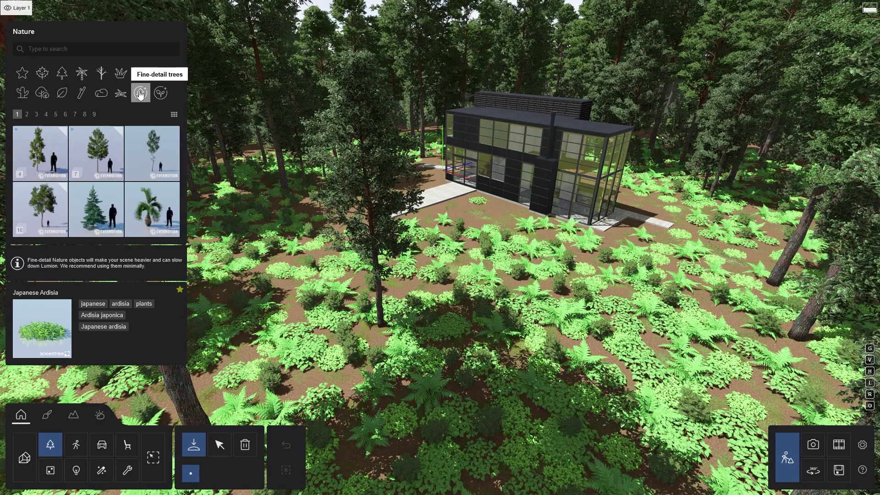
- Open the fine-detail trees and select the pine standing in front of the house
{"action": "left_click", "coordinate": [98, 163]}
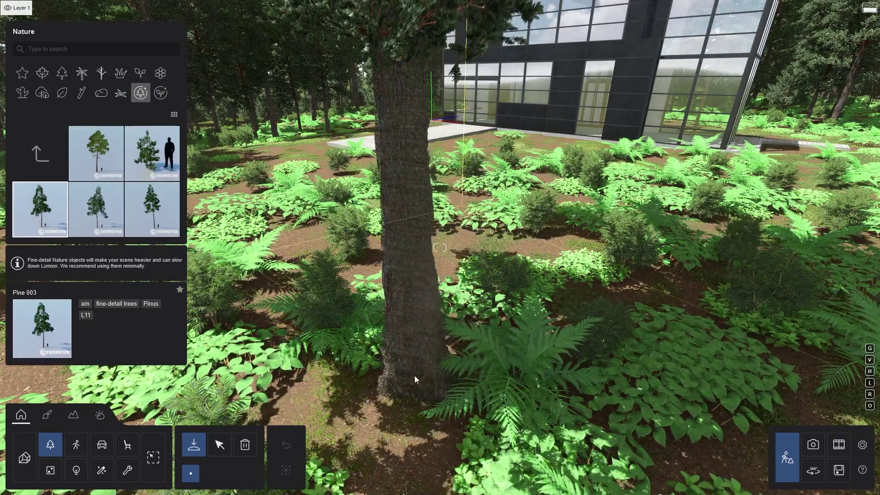
{"action": "left_click", "coordinate": [402, 407]}
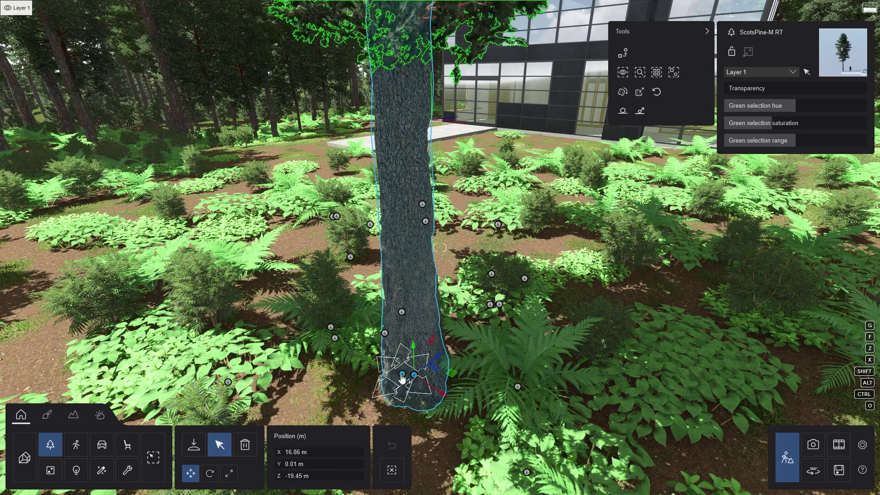
{"action": "left_click", "coordinate": [245, 444]}
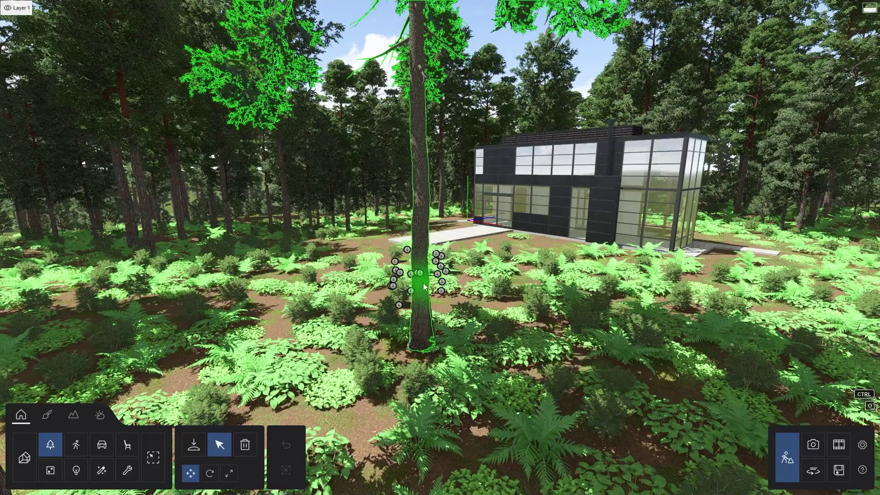
{"action": "left_click", "coordinate": [425, 287]}
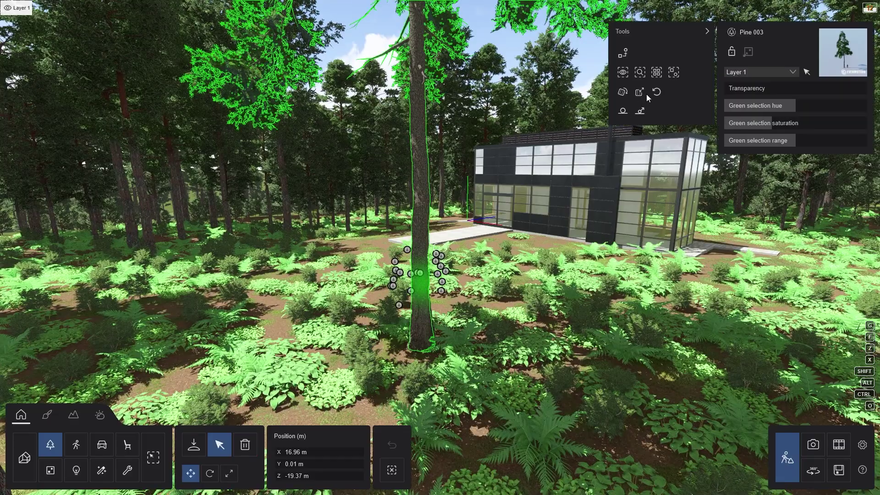
- Replace that pine with the fine-detail Pine 004 model, after trying Pine 005, and confirm
{"action": "left_click", "coordinate": [623, 56]}
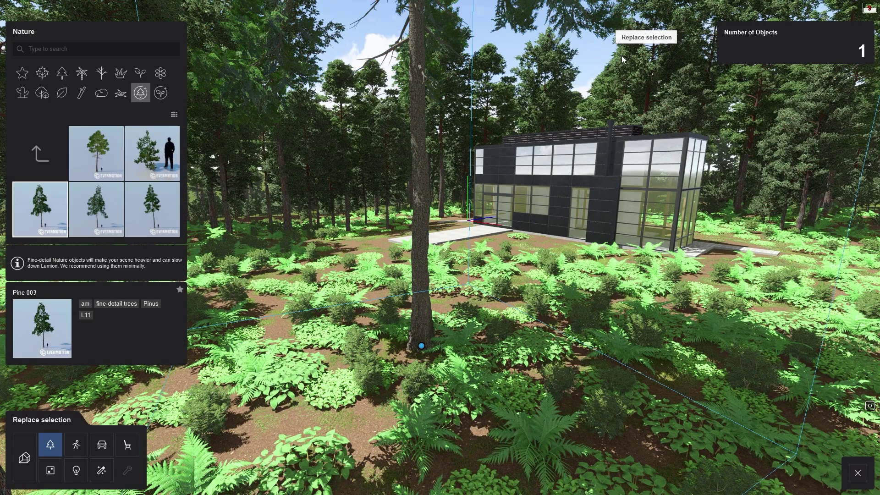
{"action": "left_click", "coordinate": [165, 218]}
{"action": "left_click", "coordinate": [101, 227]}
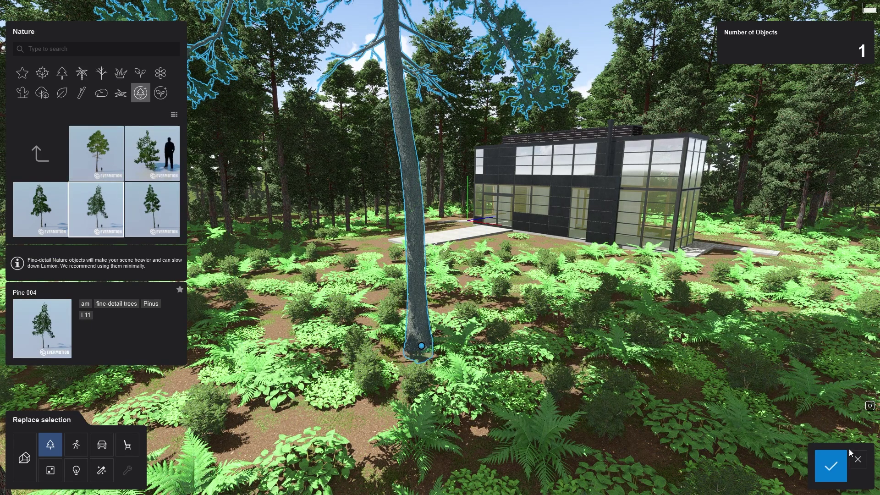
{"action": "left_click", "coordinate": [833, 466]}
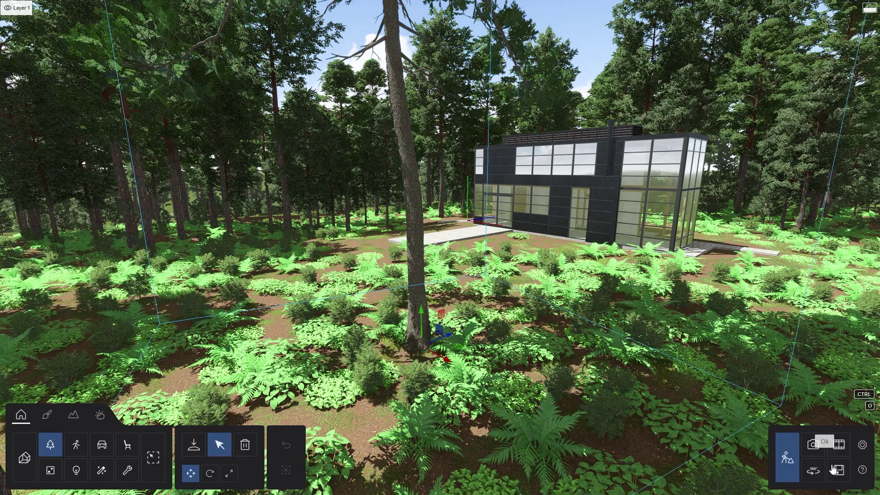
- Replace the tree with the tall European red pine 001 and check it in photo preview
{"action": "left_click", "coordinate": [787, 479]}
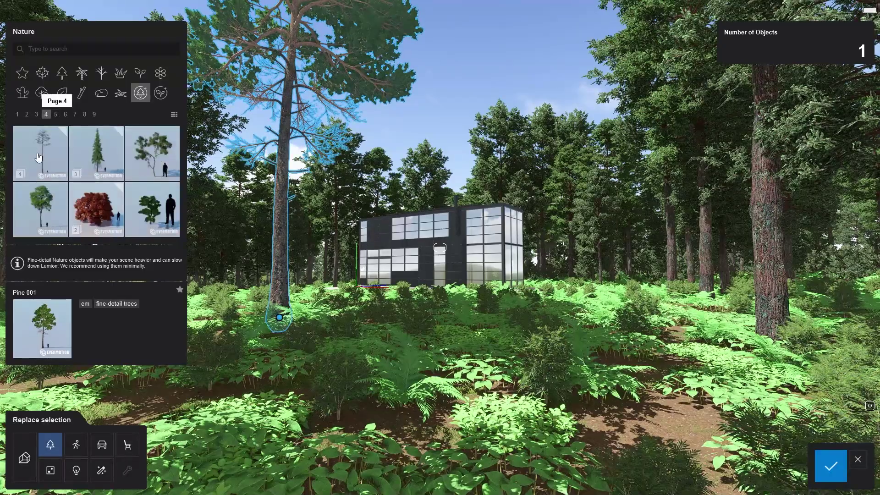
{"action": "left_click", "coordinate": [131, 166]}
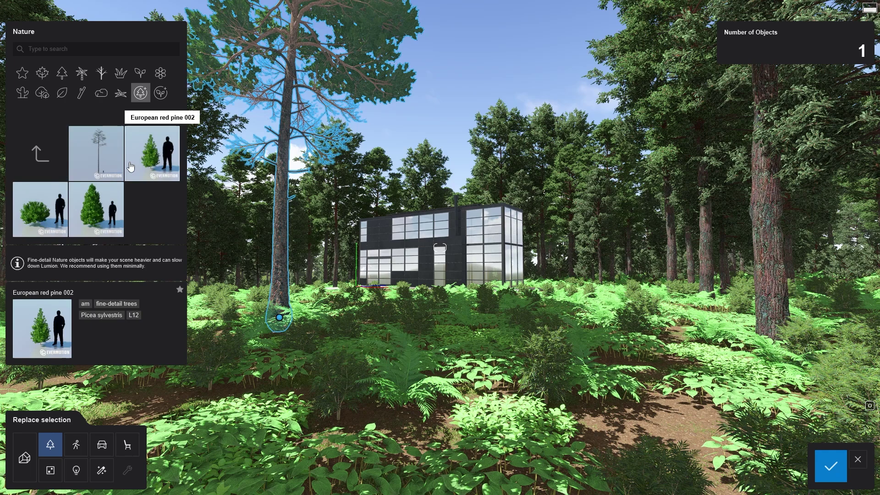
{"action": "left_click", "coordinate": [97, 153]}
{"action": "left_click", "coordinate": [828, 462]}
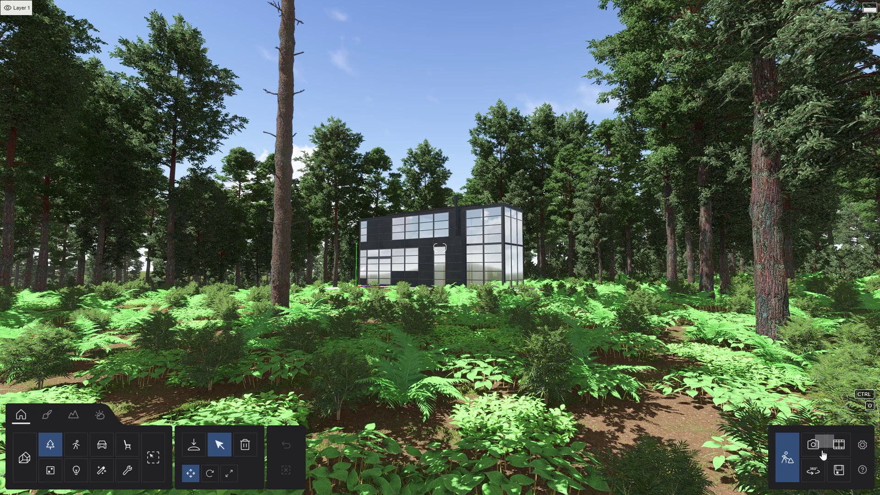
{"action": "left_click", "coordinate": [813, 447]}
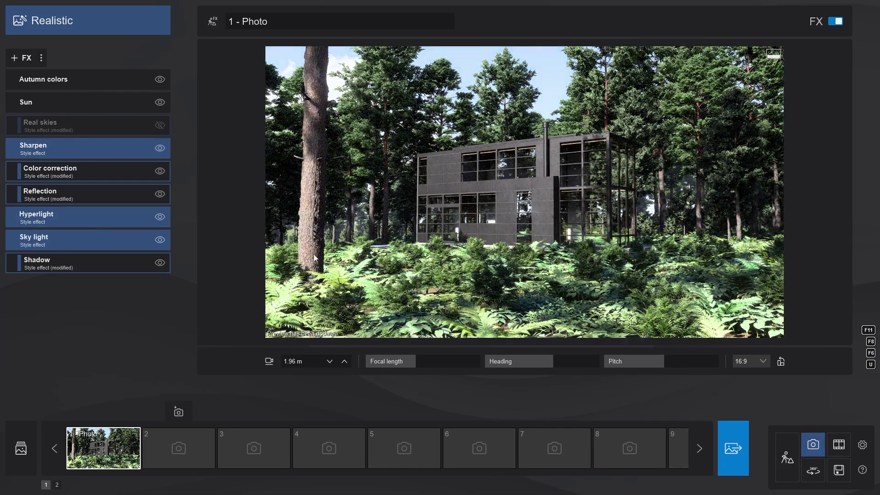
- Shrink the pine from about 1.08x to 0.89x and recheck the photo preview
{"action": "left_click", "coordinate": [779, 467]}
{"action": "left_click", "coordinate": [229, 474]}
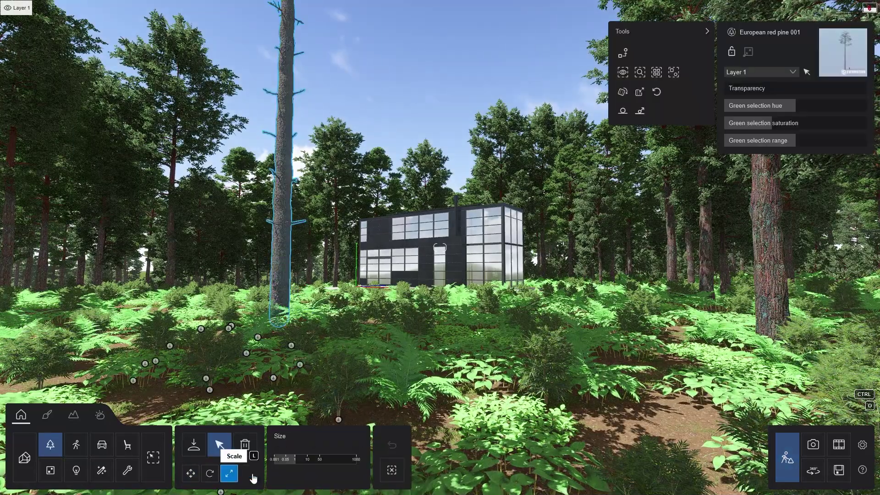
{"action": "left_click_drag", "start_coordinate": [142, 469], "coordinate": [0, 468]}
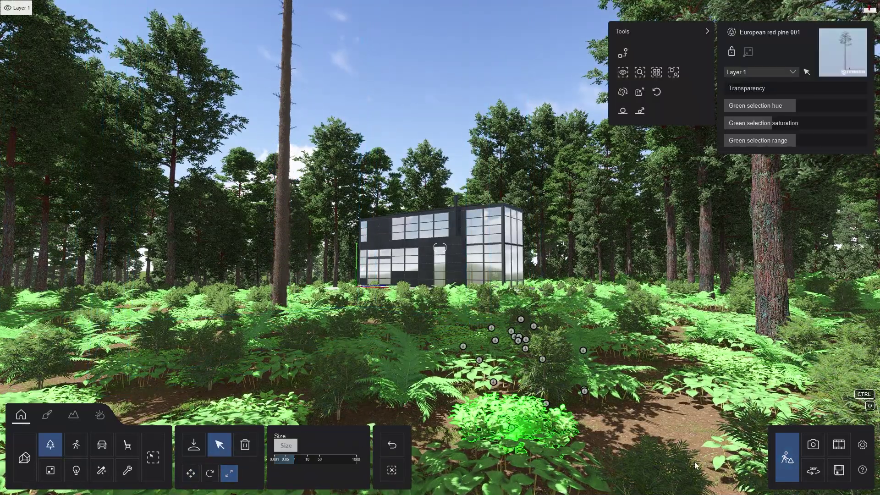
{"action": "left_click", "coordinate": [814, 447]}
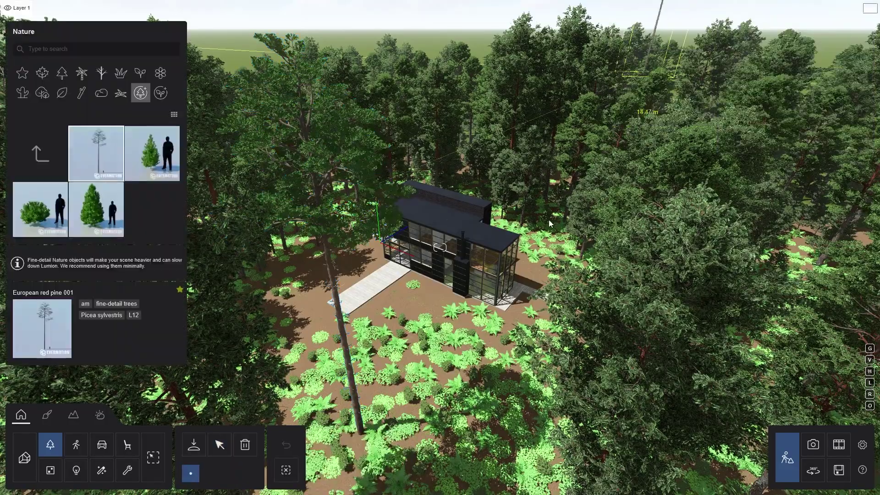
- Place four more European red pine 001 trees in the forest and set the next pine's size to 0.80
{"action": "right_click_drag", "start_coordinate": [316, 183], "coordinate": [314, 220]}
{"action": "left_click", "coordinate": [313, 219]}
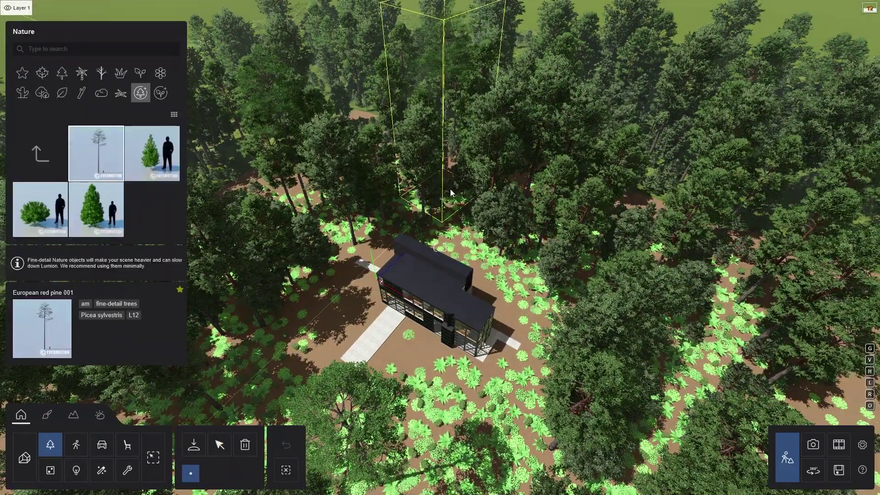
{"action": "left_click", "coordinate": [450, 195]}
{"action": "left_click", "coordinate": [628, 209]}
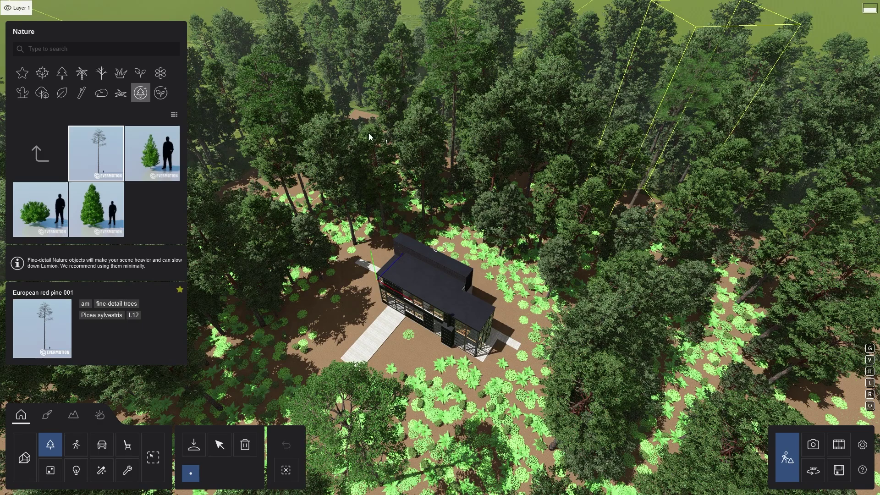
{"action": "left_click", "coordinate": [251, 189]}
{"action": "key", "text": "l"}
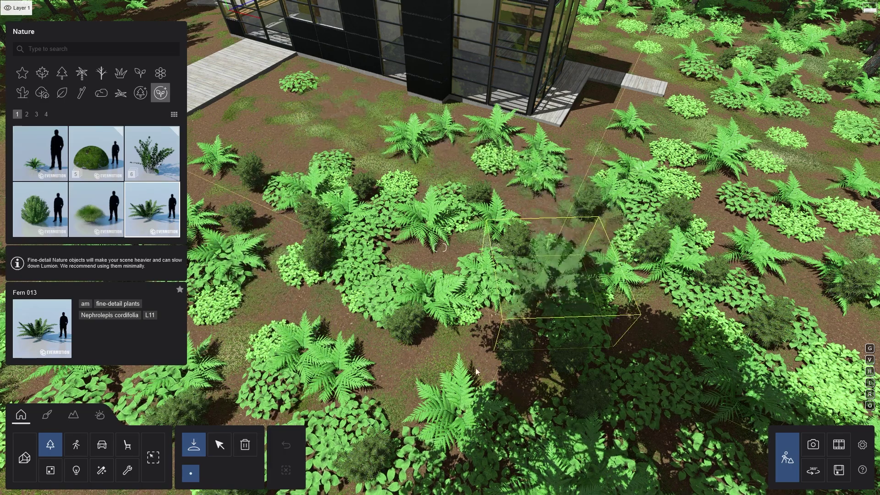
- Select all 547 identical Japanese Wood Ferns and replace them with Fern 013
{"action": "left_click", "coordinate": [466, 398]}
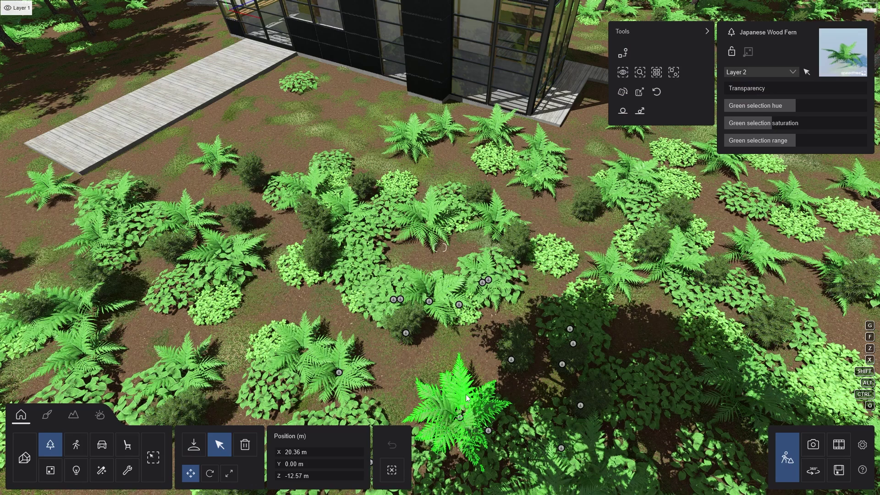
{"action": "left_click", "coordinate": [656, 76]}
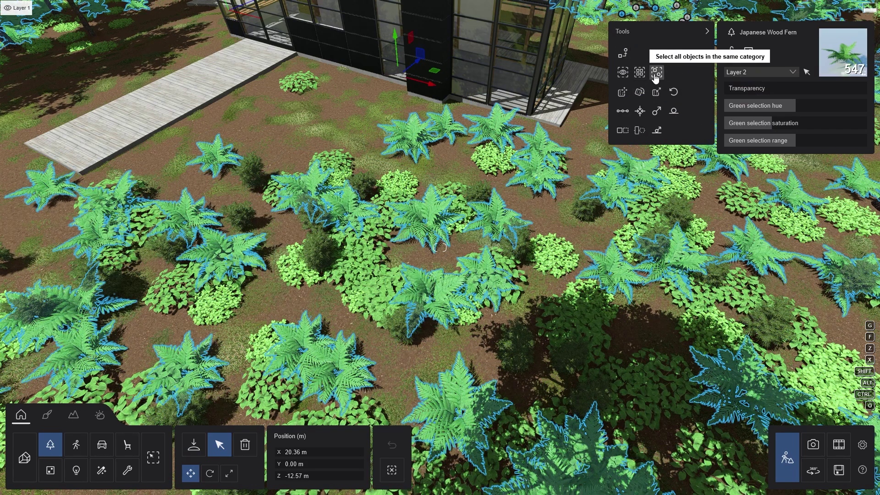
{"action": "left_click", "coordinate": [621, 56]}
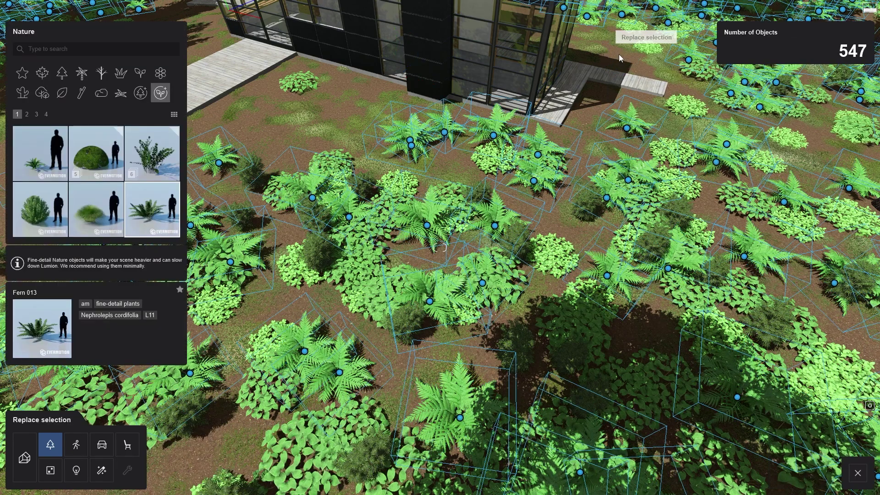
{"action": "left_click", "coordinate": [155, 213]}
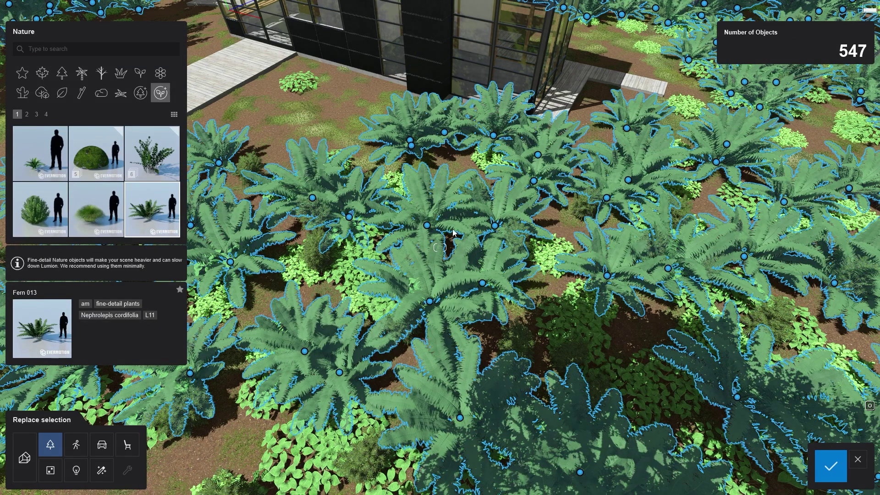
{"action": "left_click", "coordinate": [830, 466]}
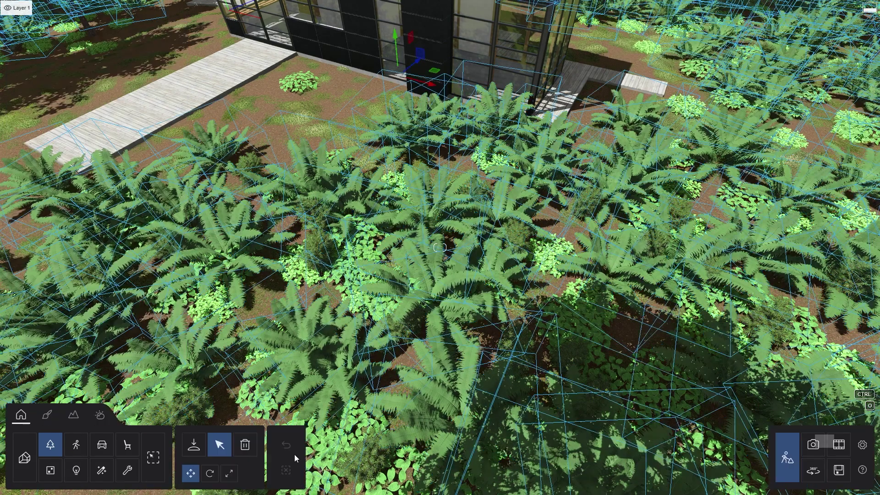
{"action": "left_click", "coordinate": [229, 473]}
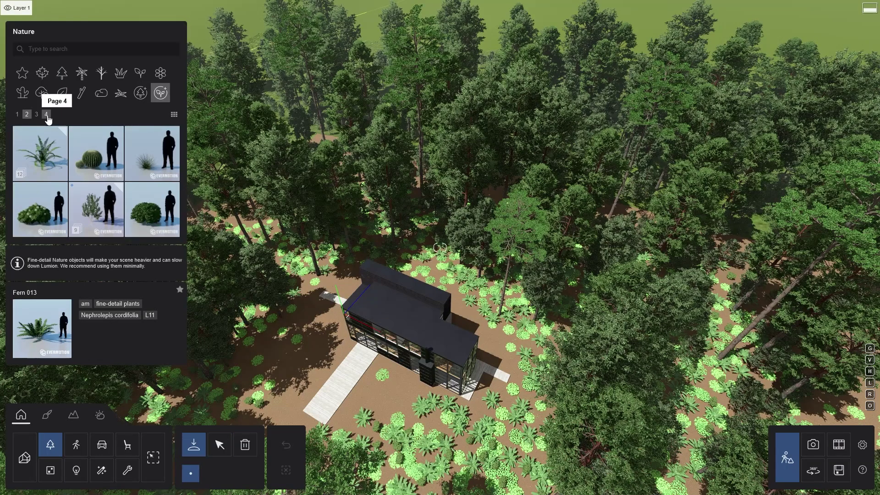
- Find Fern 013 on page 1 of the plant library, star it and show the favourites
{"action": "left_click", "coordinate": [46, 114]}
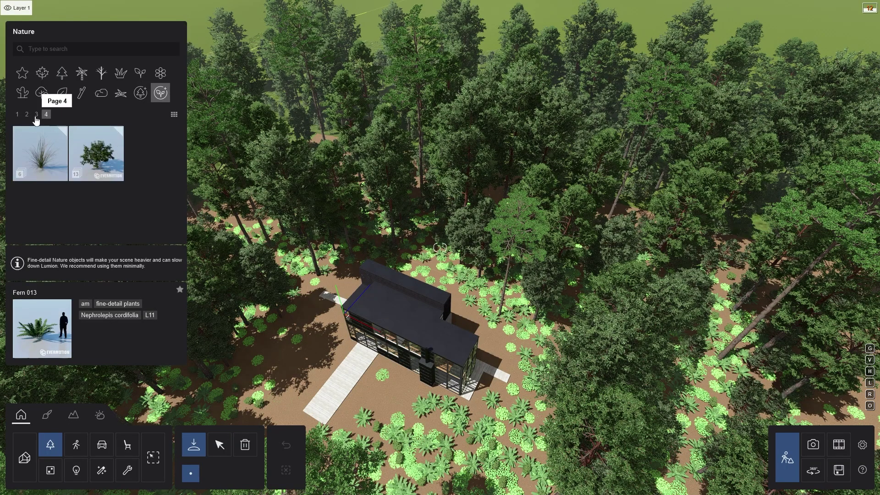
{"action": "left_click", "coordinate": [36, 114]}
{"action": "left_click", "coordinate": [17, 114]}
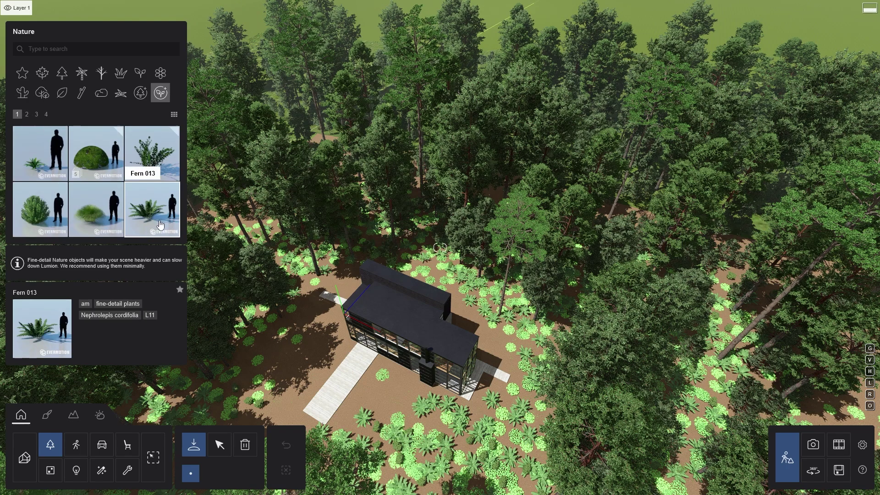
{"action": "left_click", "coordinate": [180, 290]}
{"action": "left_click", "coordinate": [20, 74]}
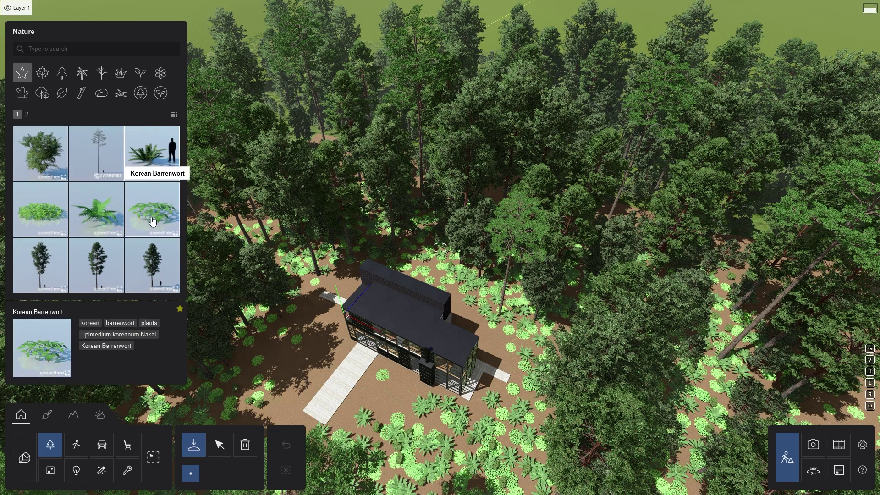
- Paint a cluster of Fern 013 beside the house with the density set to 0.5
{"action": "left_click", "coordinate": [251, 479]}
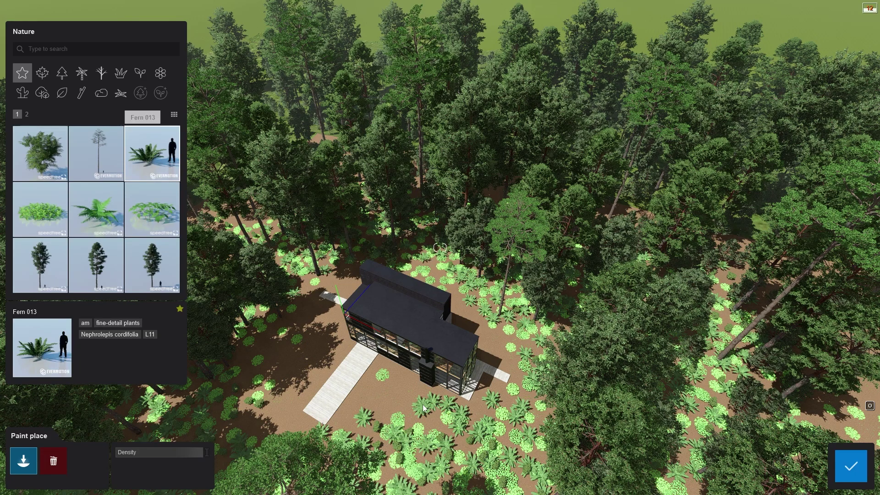
{"action": "right_click_drag", "start_coordinate": [407, 459], "coordinate": [408, 384]}
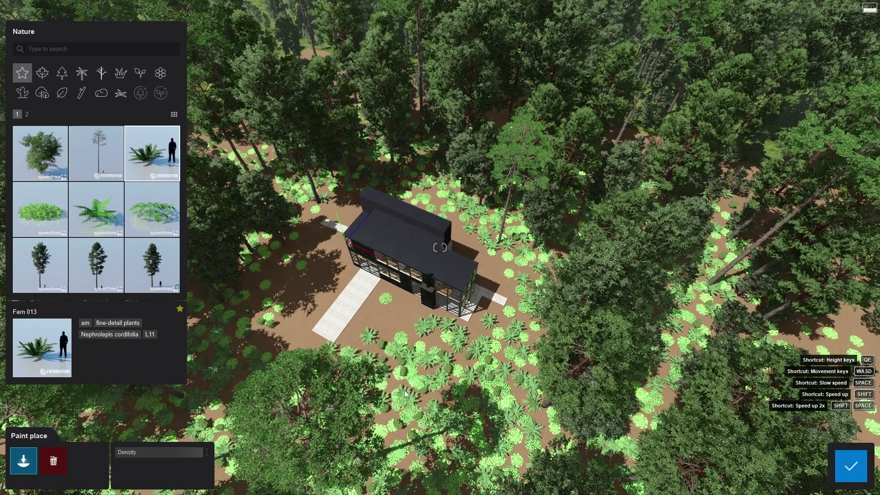
{"action": "left_click", "coordinate": [276, 274]}
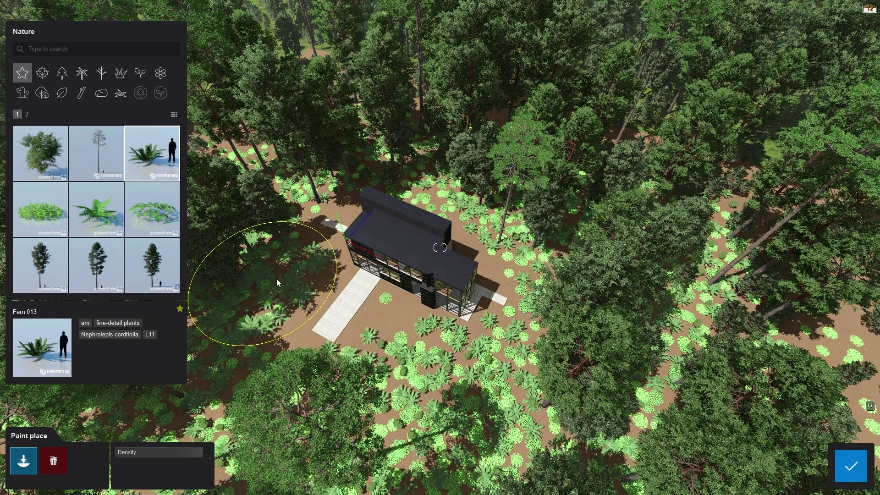
{"action": "left_click", "coordinate": [155, 453]}
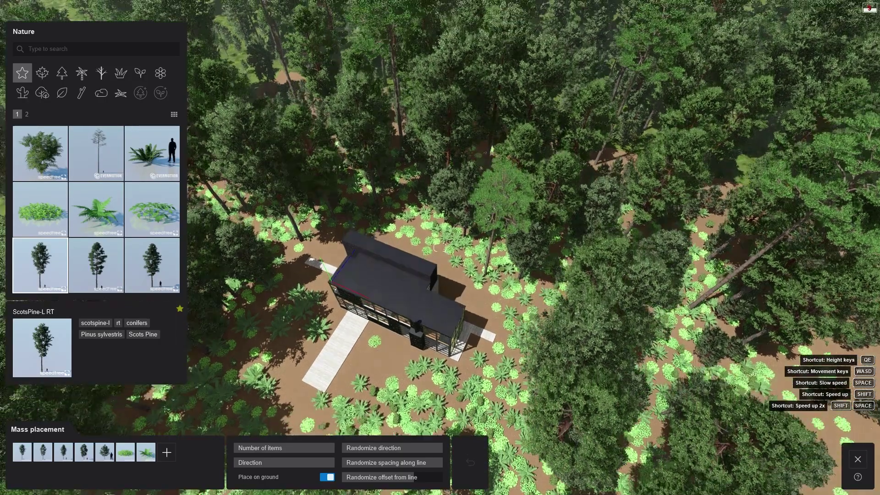
- Draw a mass-placement tree line across the empty plot, facing 180°, with 7 trees
{"action": "key", "text": "q"}
{"action": "double_click", "coordinate": [47, 449]}
{"action": "double_click", "coordinate": [47, 449]}
{"action": "double_click", "coordinate": [47, 449]}
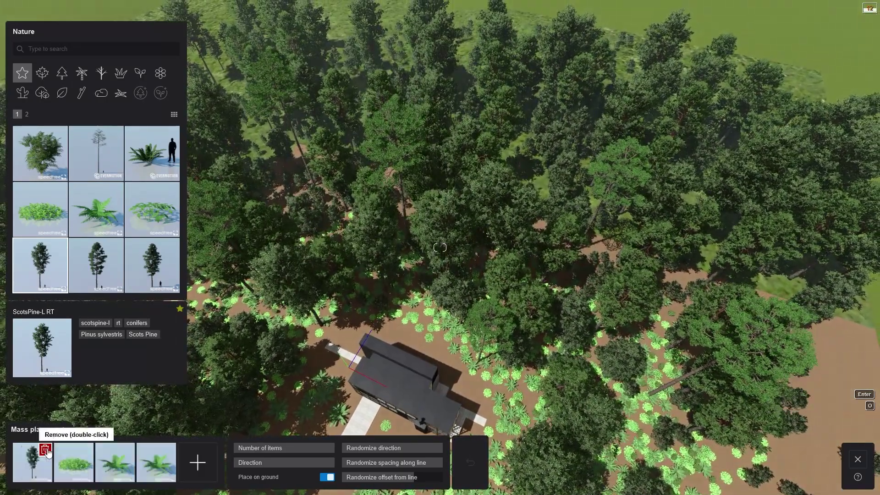
{"action": "double_click", "coordinate": [47, 450]}
{"action": "double_click", "coordinate": [47, 449]}
{"action": "double_click", "coordinate": [47, 450]}
{"action": "right_click_drag", "start_coordinate": [412, 332], "coordinate": [527, 307]}
{"action": "left_click", "coordinate": [559, 210]}
{"action": "left_click", "coordinate": [698, 360]}
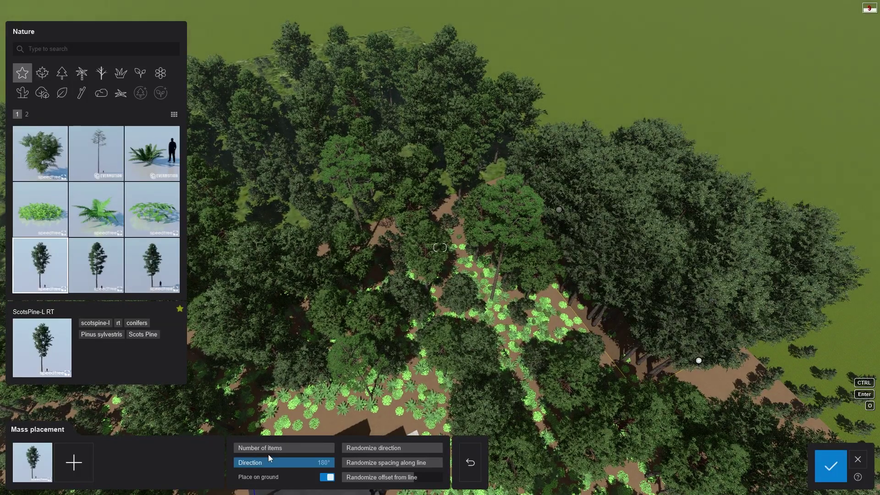
{"action": "left_click", "coordinate": [256, 449]}
- Make European red pine 001 the line's only tree and stretch the line across the plot's far edge
{"action": "left_click", "coordinate": [96, 162]}
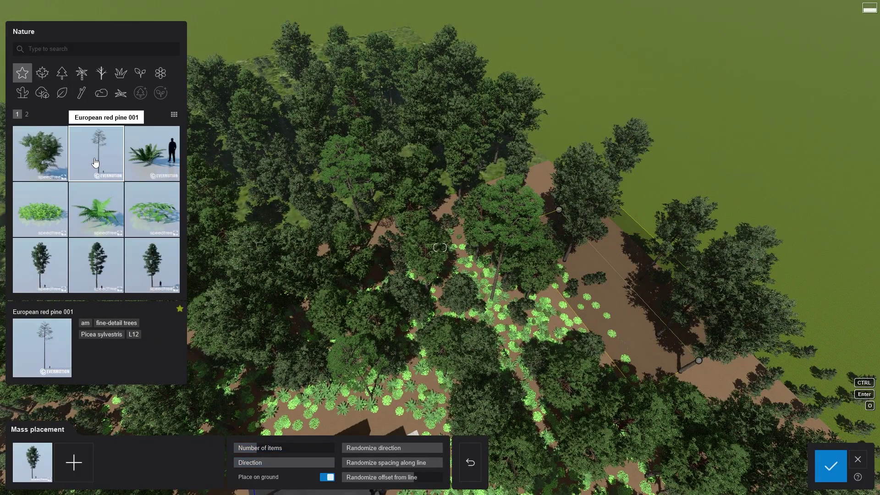
{"action": "left_click", "coordinate": [73, 467]}
{"action": "double_click", "coordinate": [45, 451]}
{"action": "right_click_drag", "start_coordinate": [614, 186], "coordinate": [529, 102]}
{"action": "key", "text": "s"}
{"action": "right_click_drag", "start_coordinate": [592, 211], "coordinate": [406, 126]}
{"action": "left_click_drag", "start_coordinate": [636, 264], "coordinate": [335, 113]}
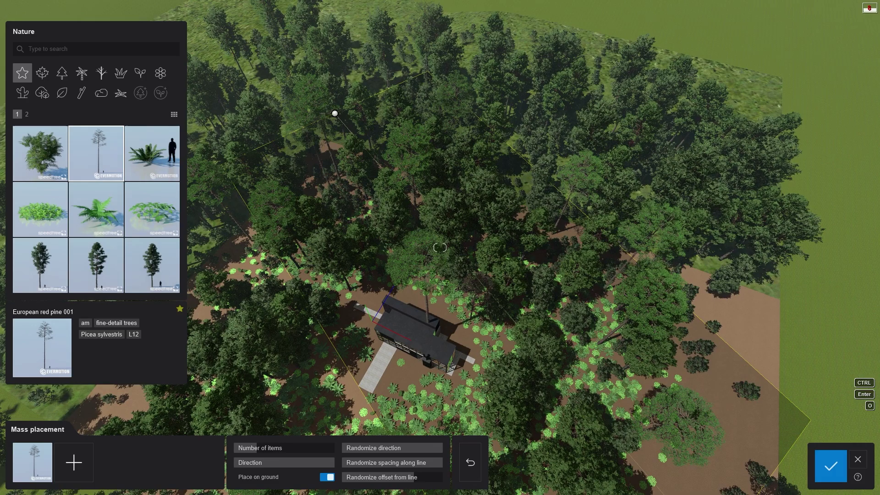